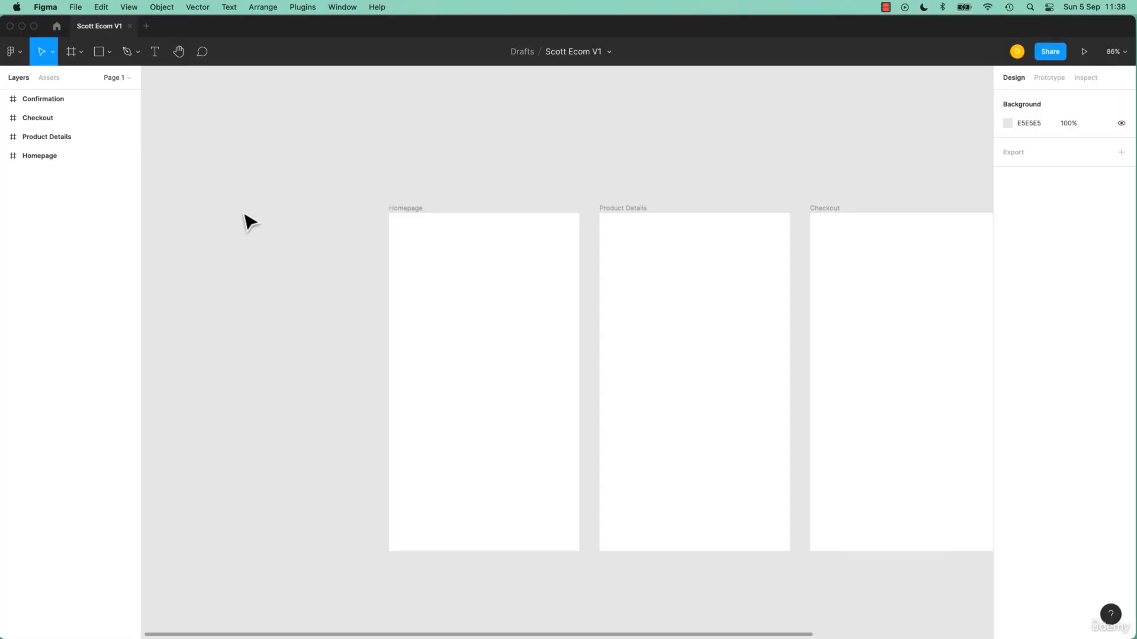
Step: Add a single-line text to the upper part of the Homepage frame and fill it with random characters
{"action": "left_click", "coordinate": [153, 52]}
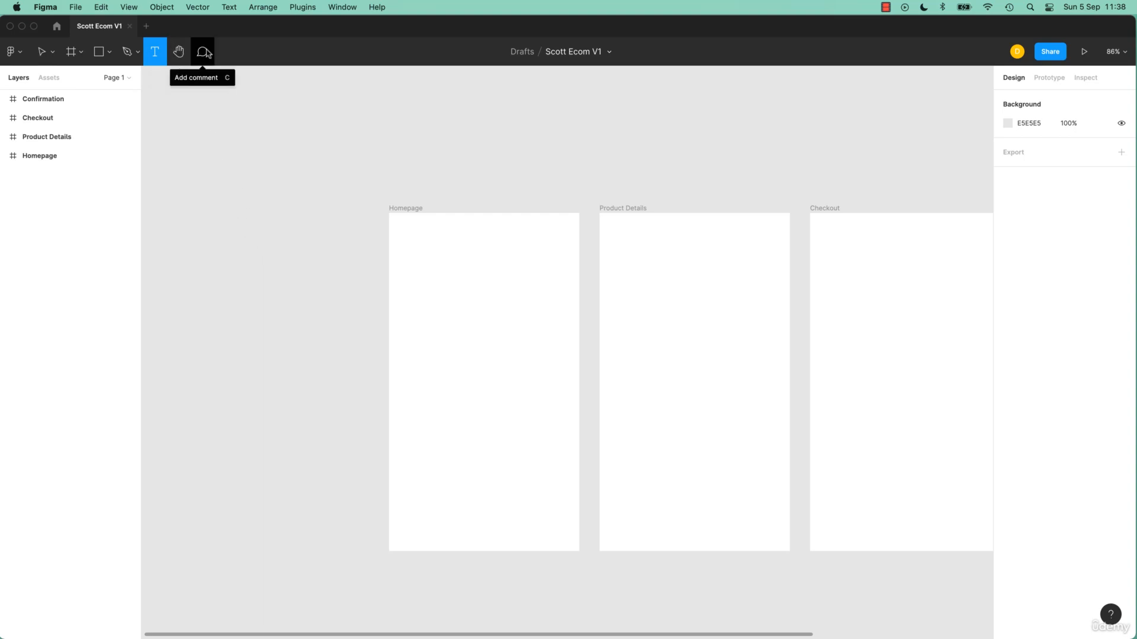
{"action": "left_click", "coordinate": [434, 286]}
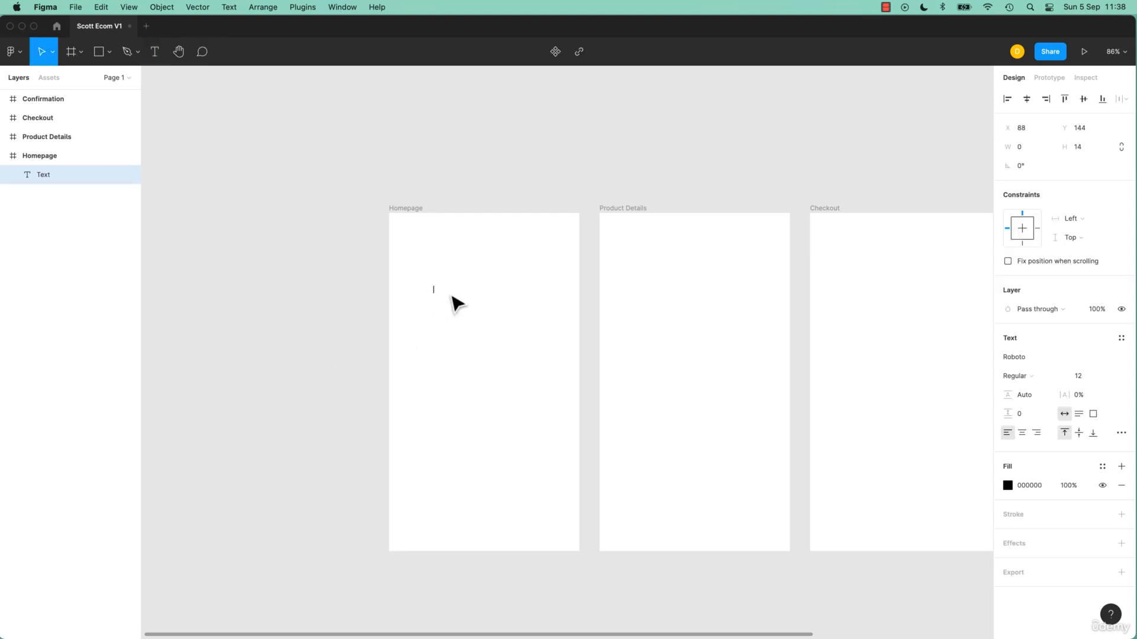
{"action": "type", "text": "sdfjaskdlfjl;askd jf;laskjdf ;laskj d"}
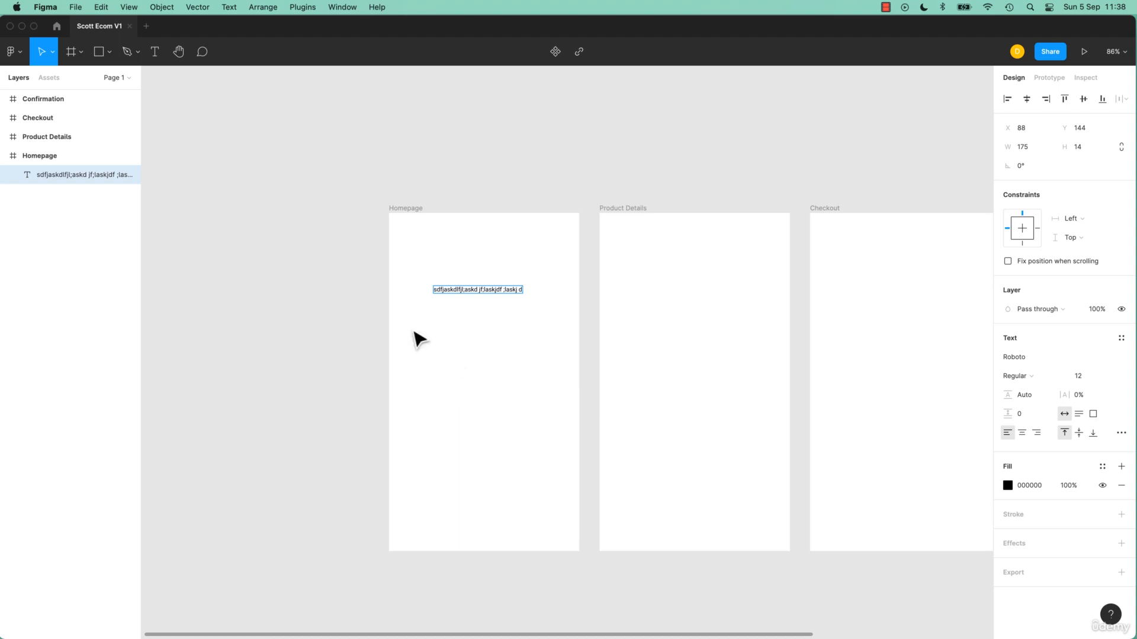
Step: Draw a text box about 200 × 129 below the single-line text and fill it with random characters
{"action": "left_click", "coordinate": [155, 52]}
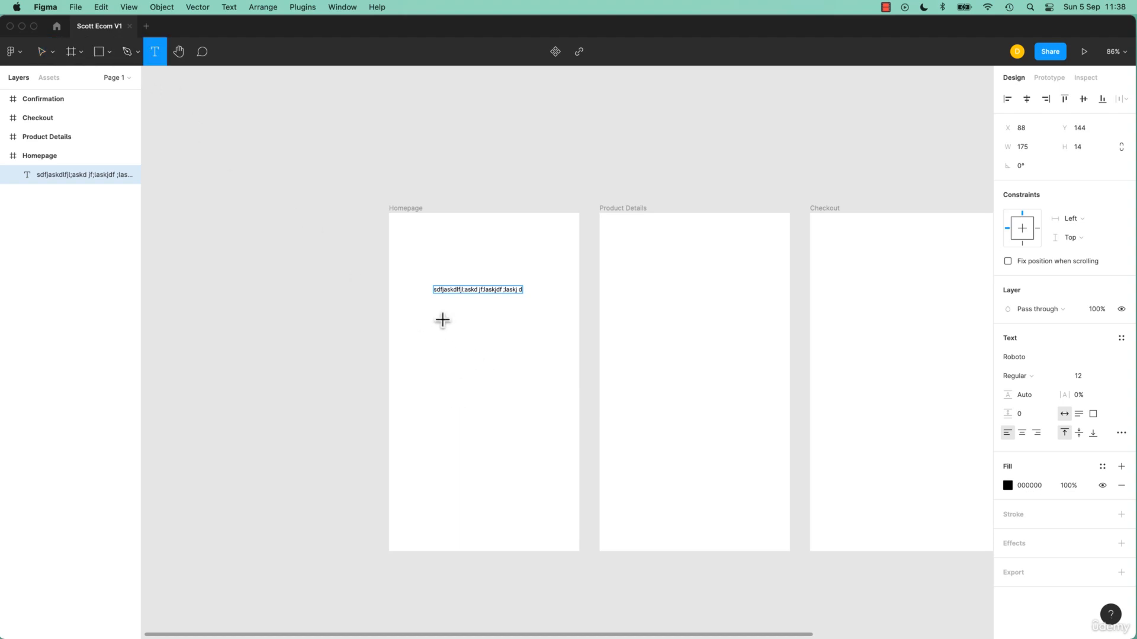
{"action": "left_click_drag", "start_coordinate": [428, 311], "coordinate": [531, 377]}
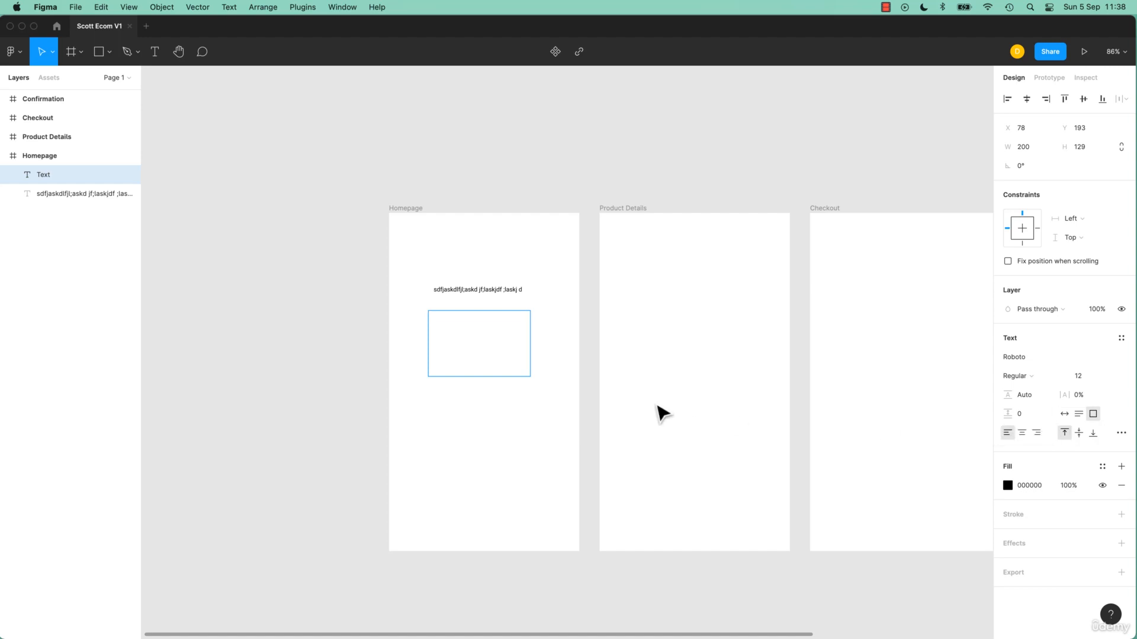
{"action": "type", "text": "a;lskdjf ;laskd jfl; sakdlf;kj sdl;kfj als;dkjf ;laskjdf ;lks"}
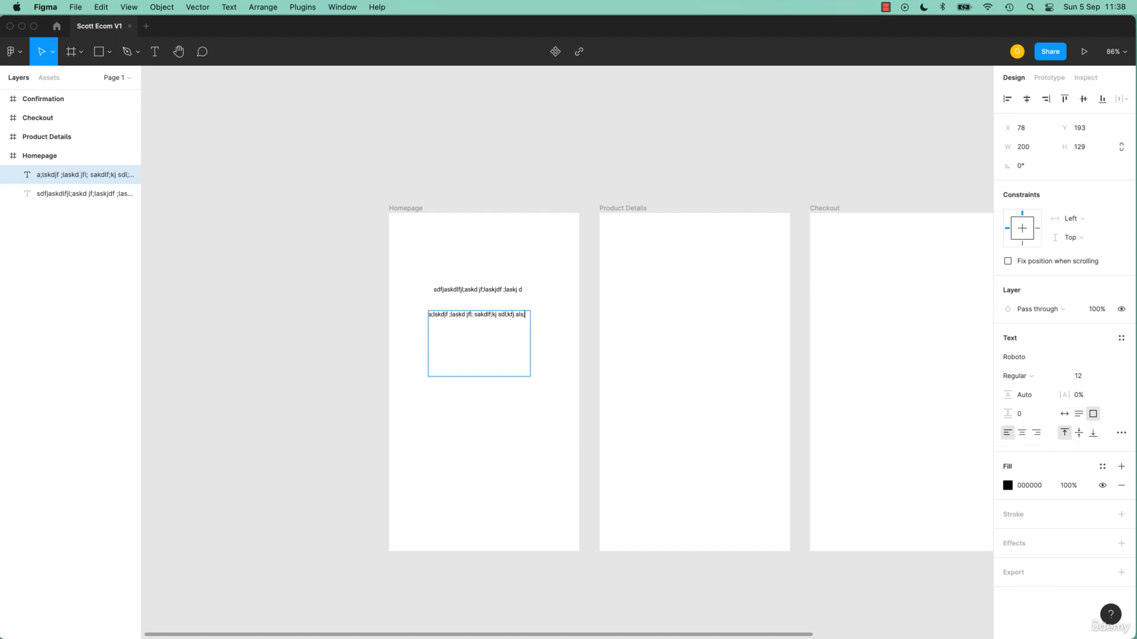
{"action": "type", "text": "ajd ;flkasj;dlkf jasldkfj as;l"}
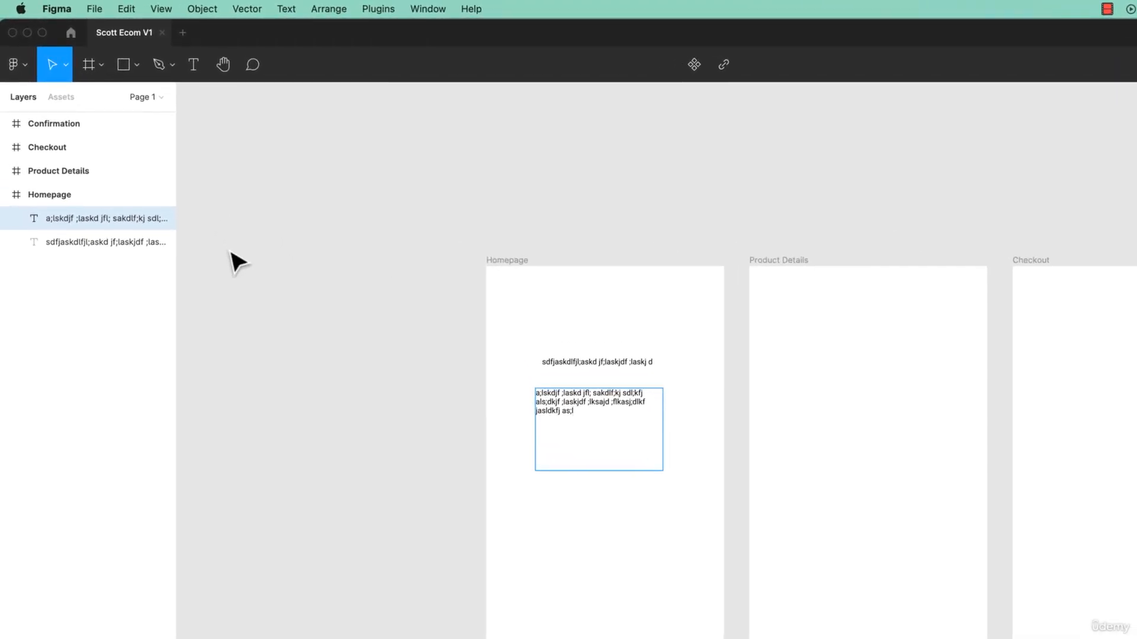
Step: Undo both placeholder texts on the Homepage frame
{"action": "key", "text": "super+z"}
{"action": "key", "text": "super+z"}
{"action": "key", "text": "super+z"}
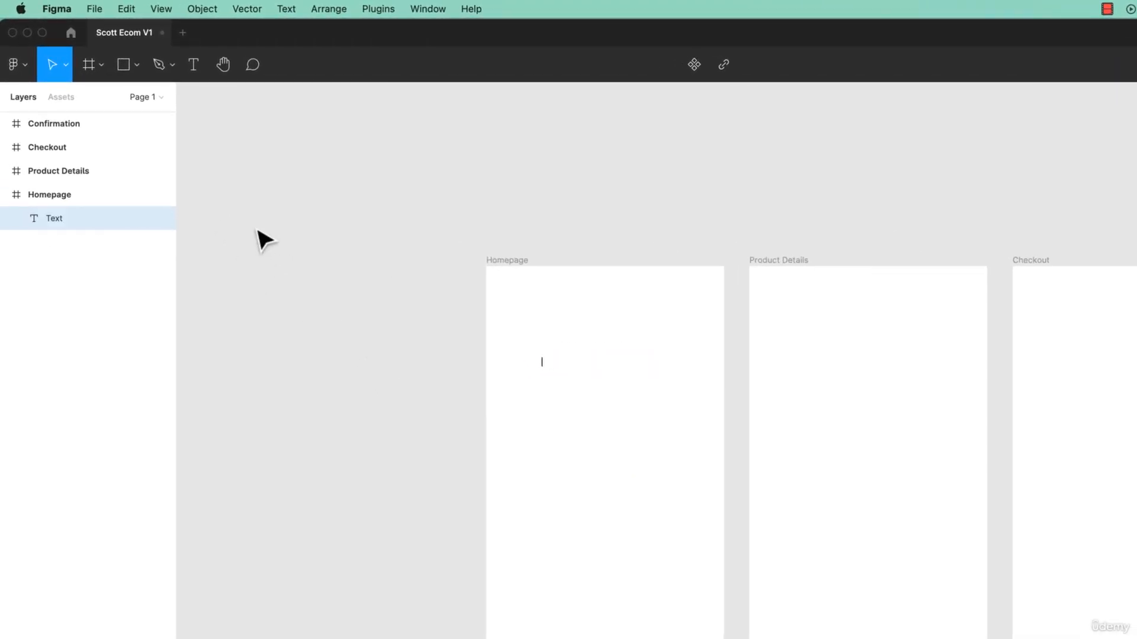
{"action": "key", "text": "super+z"}
{"action": "left_click", "coordinate": [127, 8]}
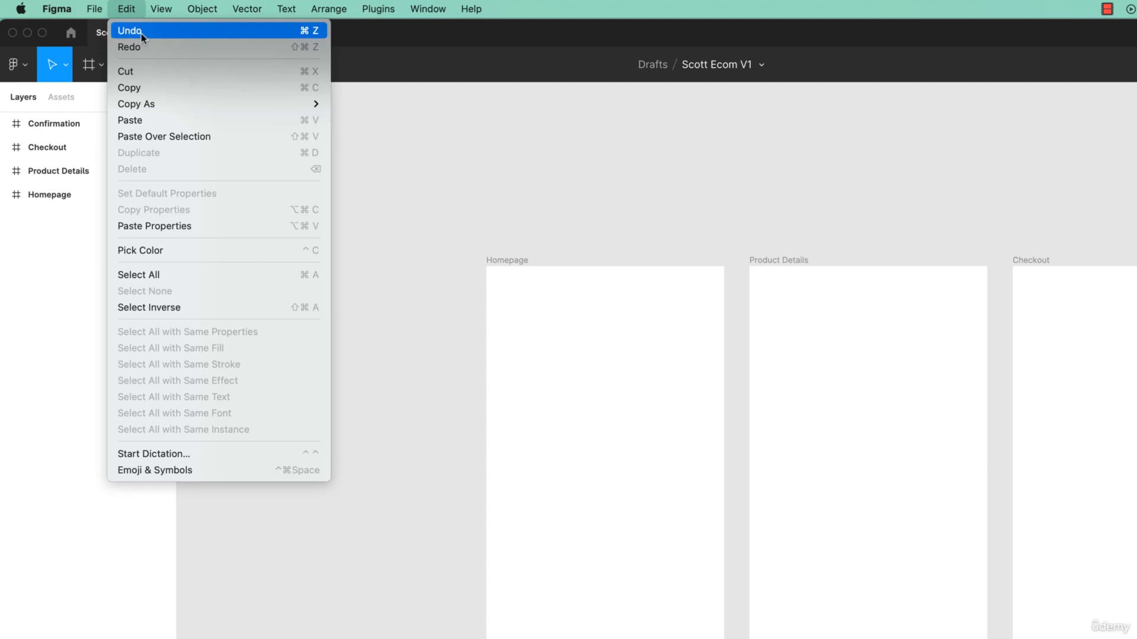
{"action": "left_click", "coordinate": [516, 212]}
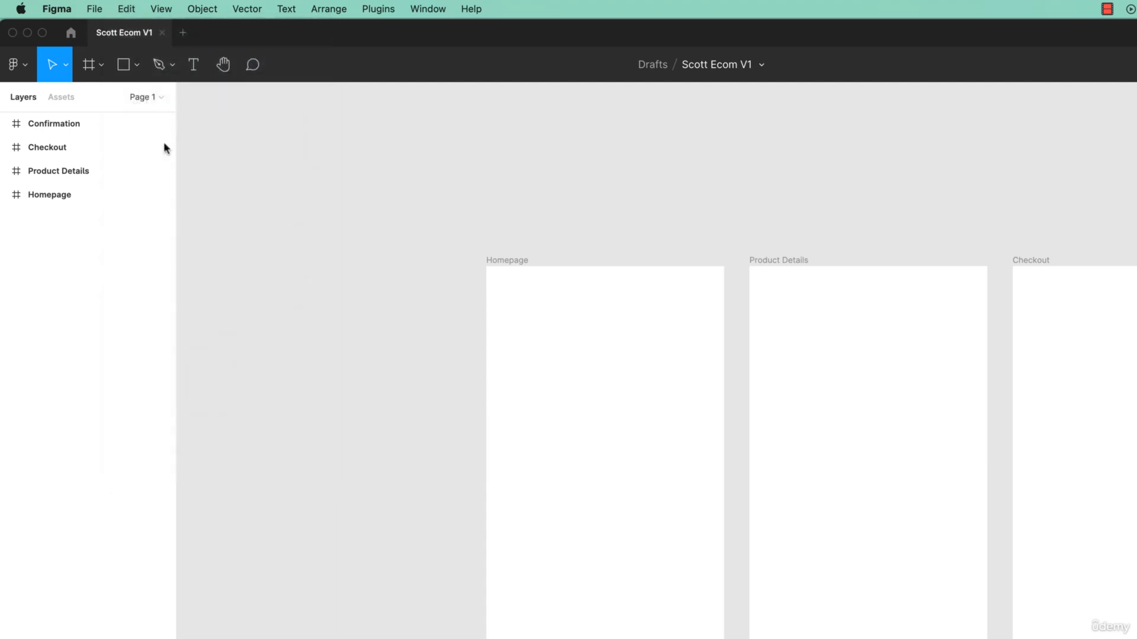
{"action": "left_click", "coordinate": [28, 72]}
{"action": "mouse_move", "coordinate": [63, 154]}
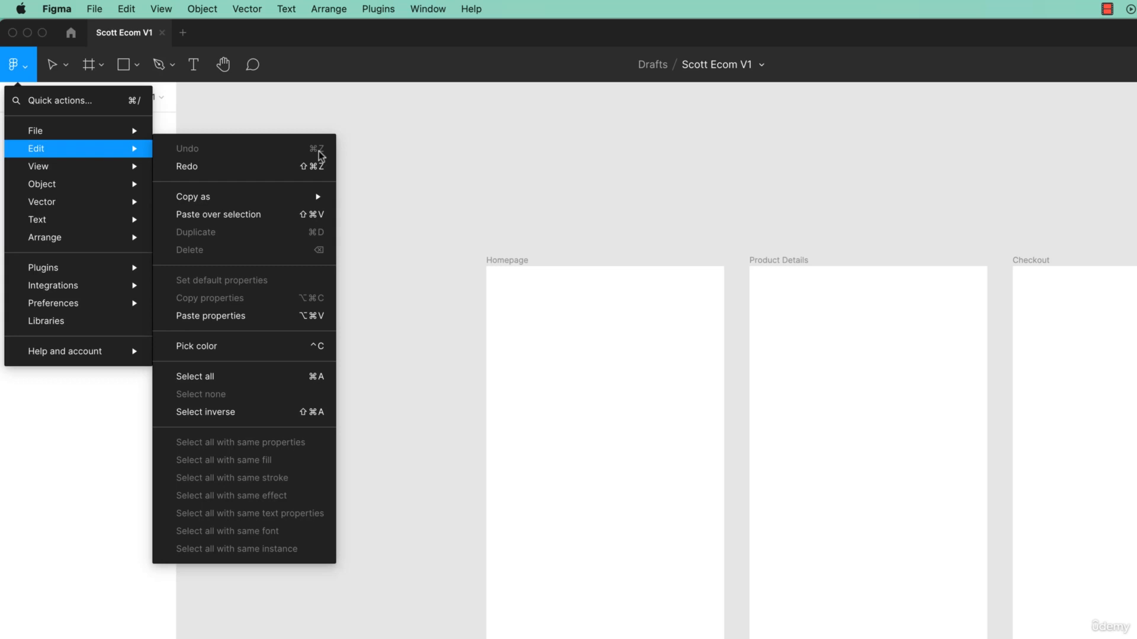
{"action": "left_click", "coordinate": [579, 171]}
{"action": "left_click", "coordinate": [581, 391]}
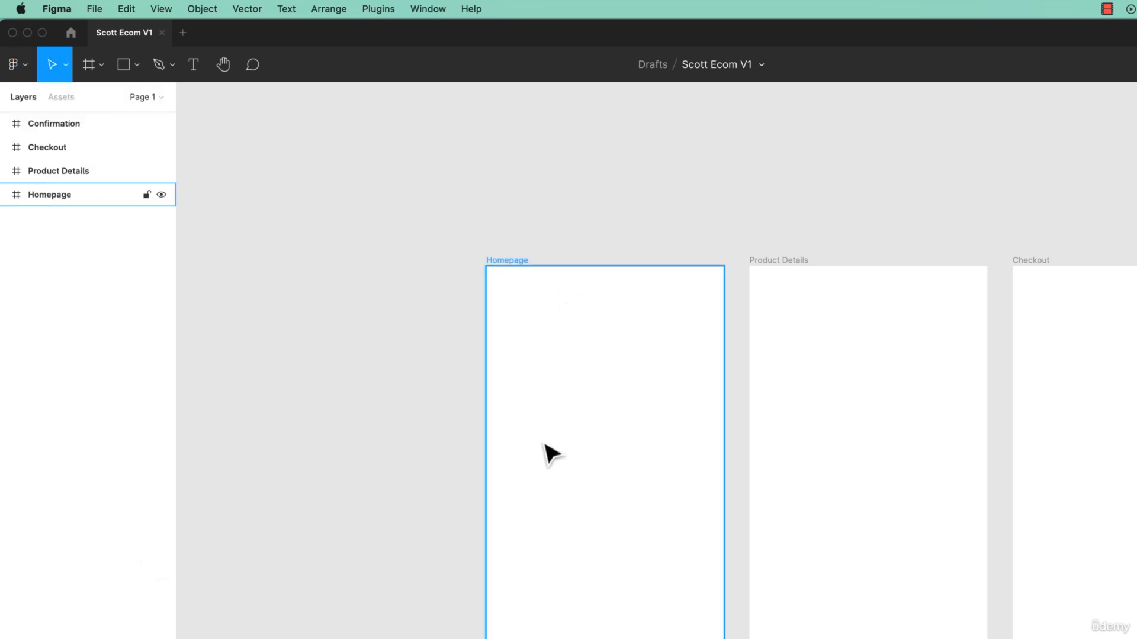
Step: Add the text "SCOTT HEADPHONES" to the Homepage frame and move it up to about X 68, Y 88
{"action": "key", "text": "t"}
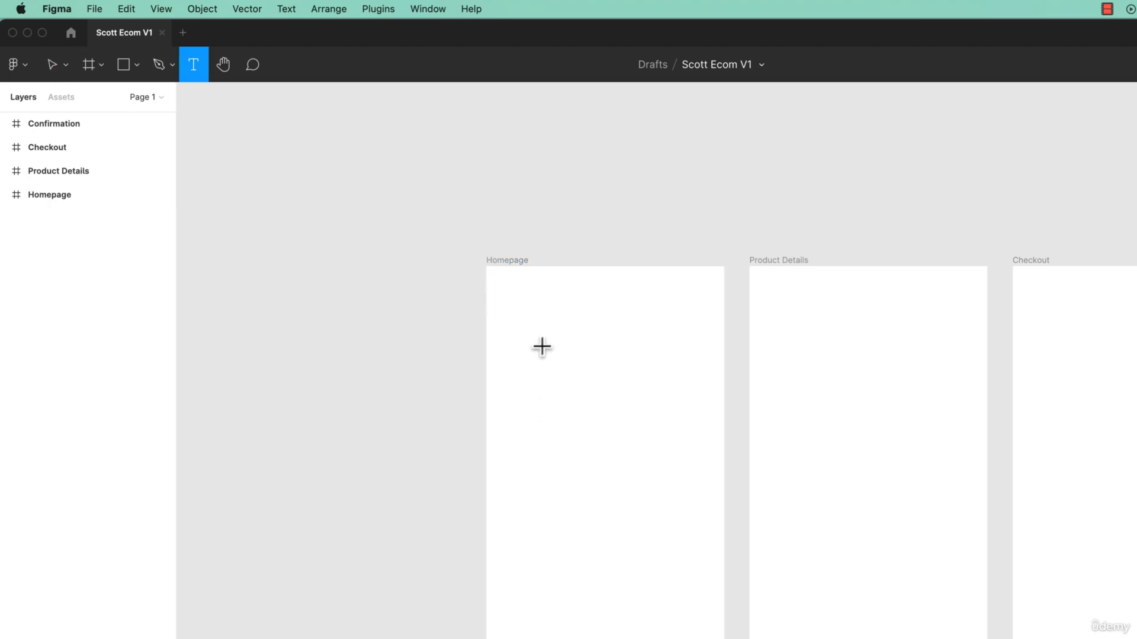
{"action": "left_click", "coordinate": [553, 380]}
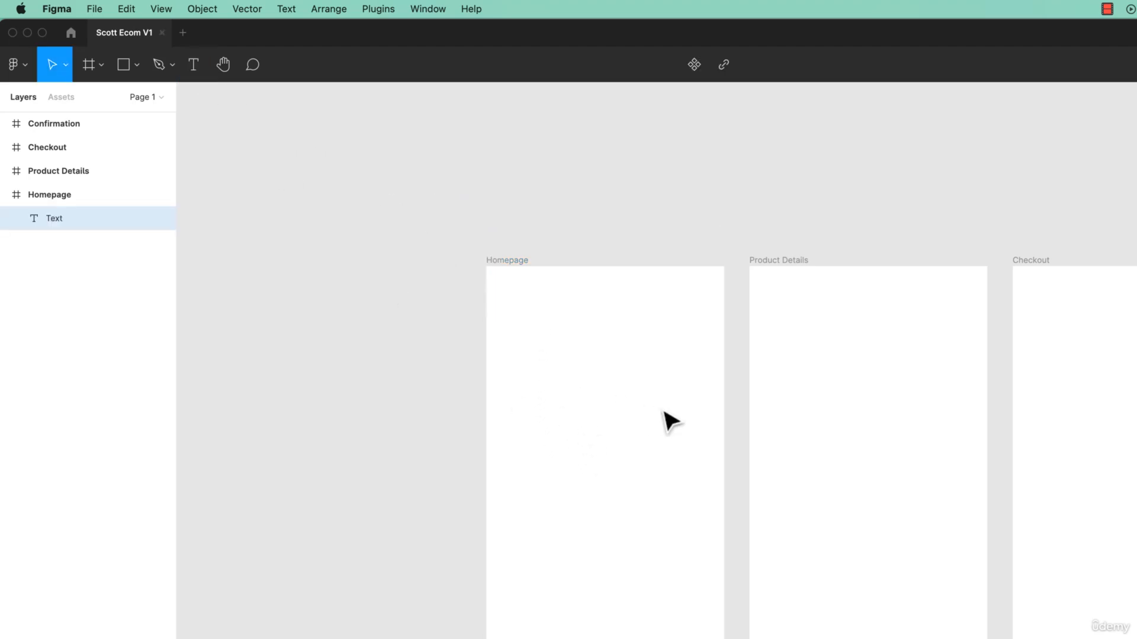
{"action": "type", "text": "SCOTT HEADP"}
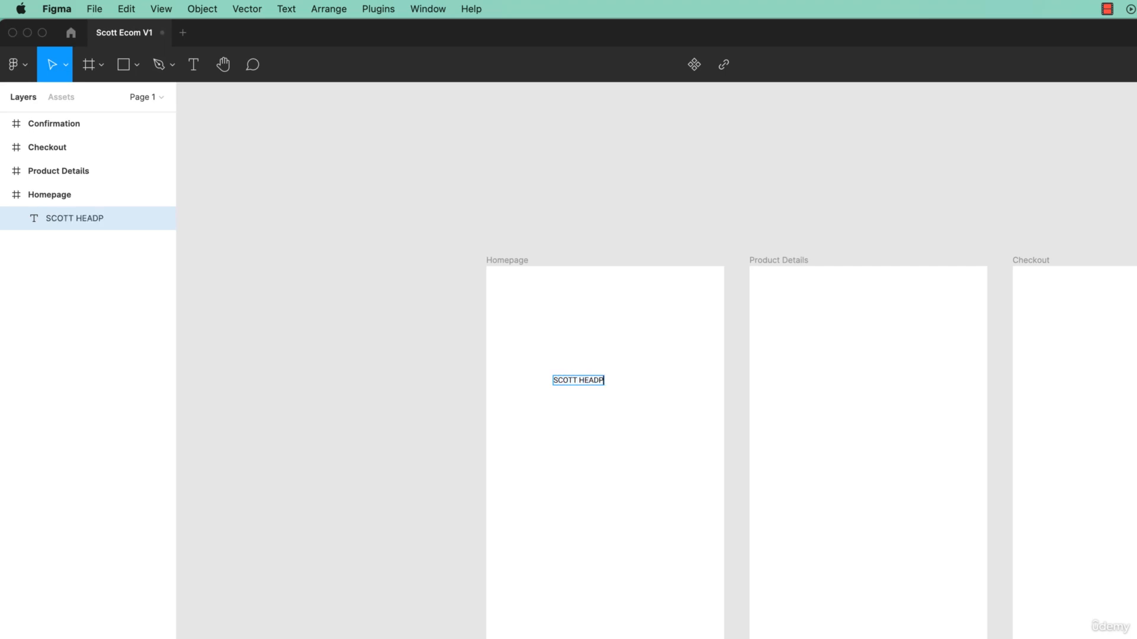
{"action": "type", "text": "HONES"}
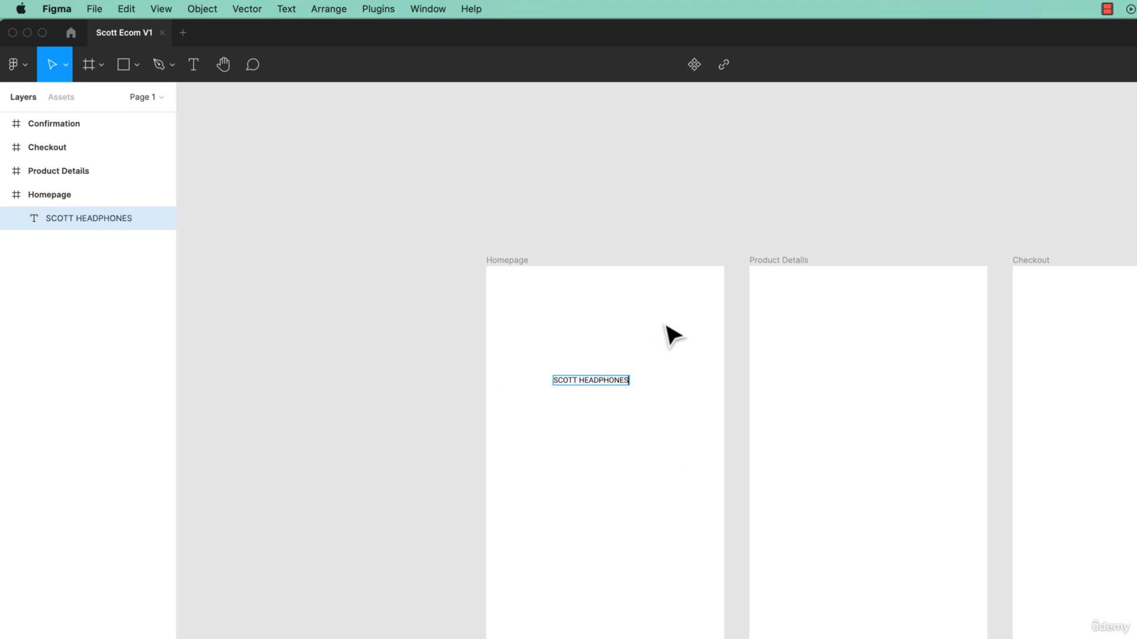
{"action": "key", "text": "Escape"}
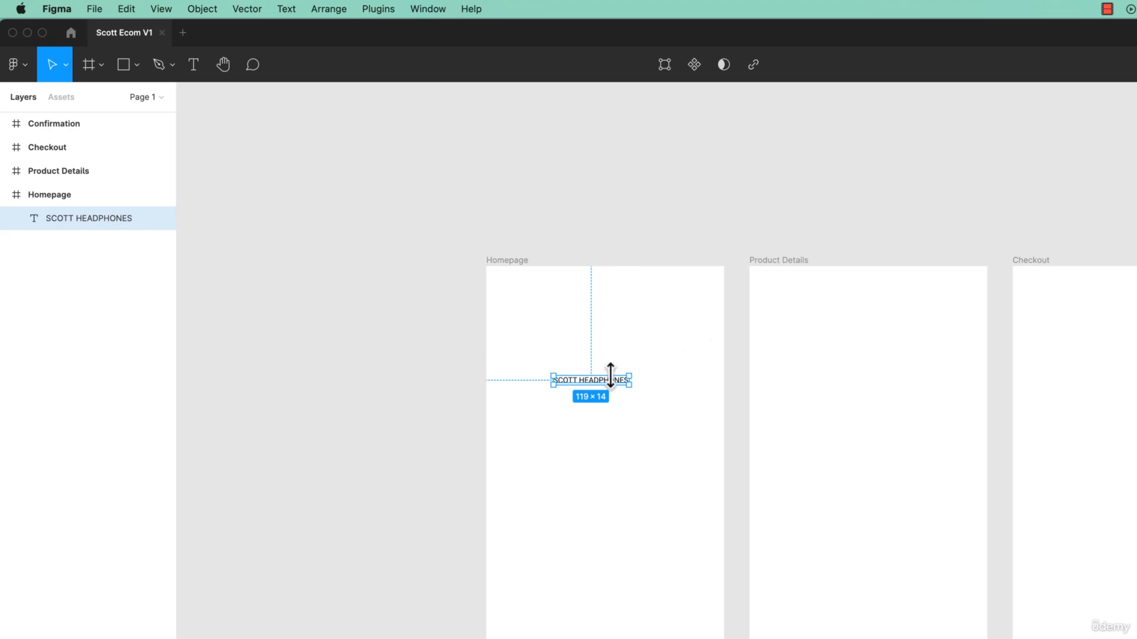
{"action": "left_click_drag", "start_coordinate": [616, 386], "coordinate": [592, 333]}
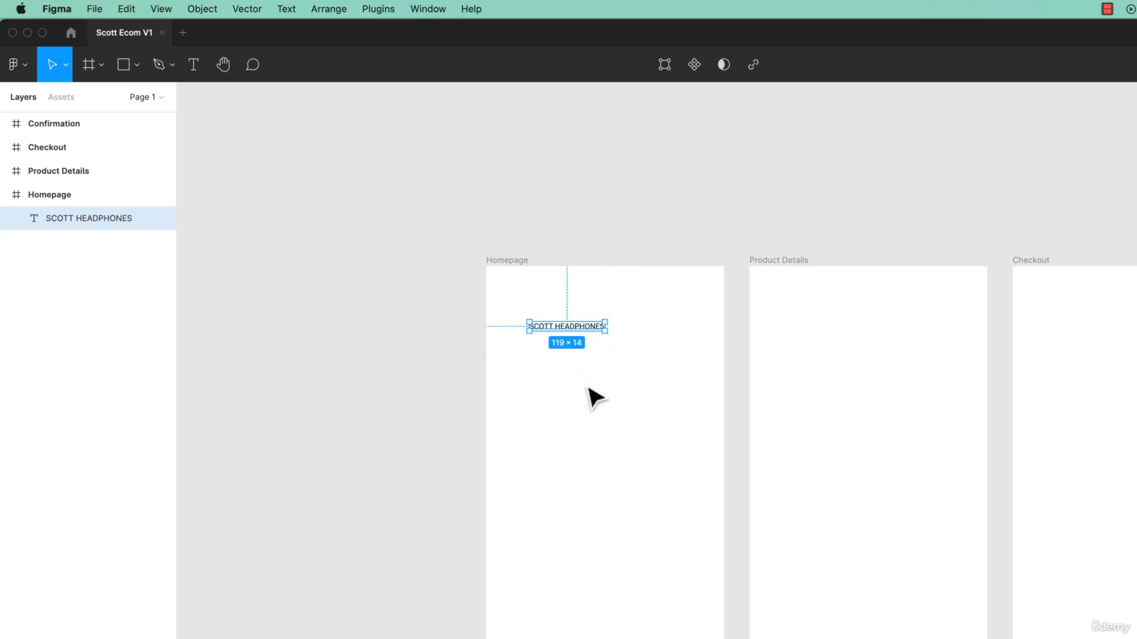
Step: Draw a text box about 250 × 118 below the heading and enter "This is our marketing message."
{"action": "left_click", "coordinate": [193, 65]}
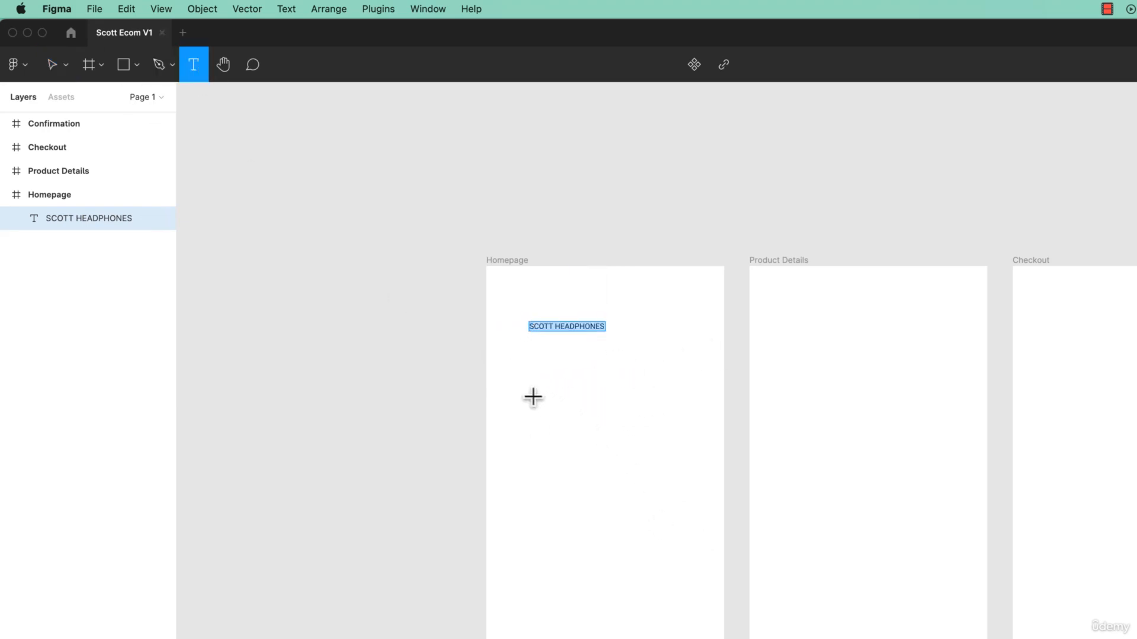
{"action": "left_click_drag", "start_coordinate": [532, 395], "coordinate": [691, 476]}
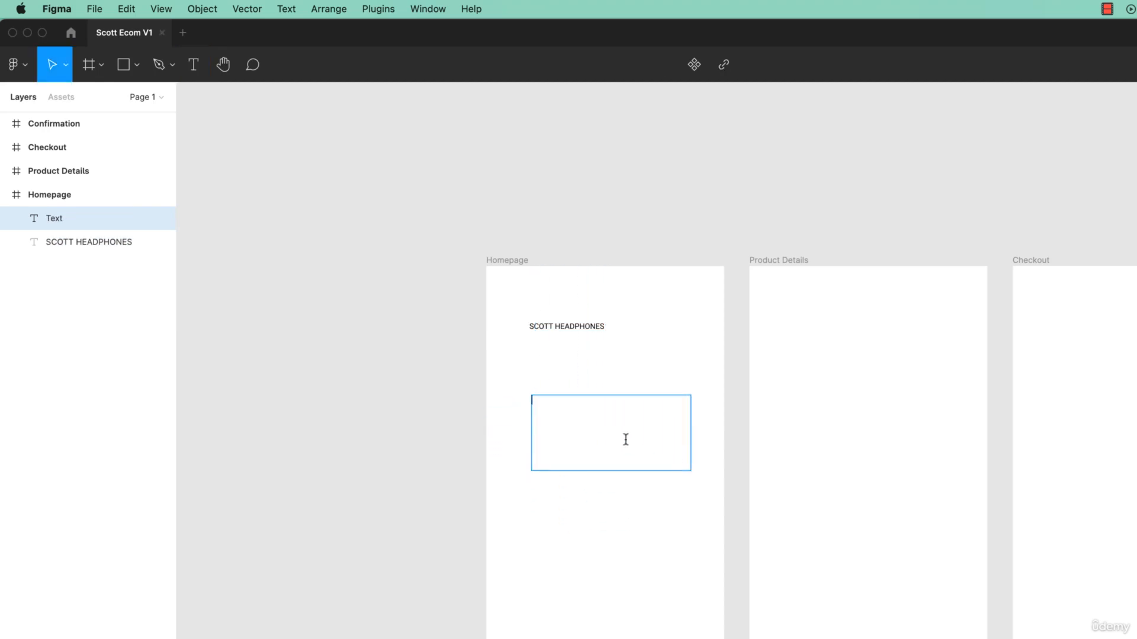
{"action": "type", "text": "This is our marketing mess"}
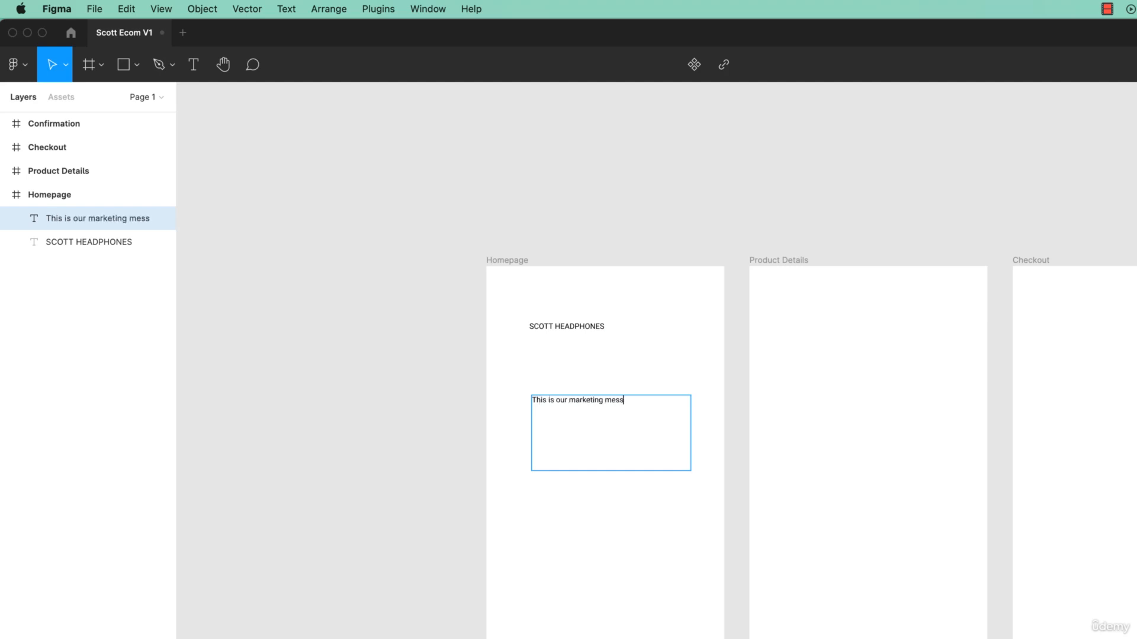
{"action": "type", "text": "age."}
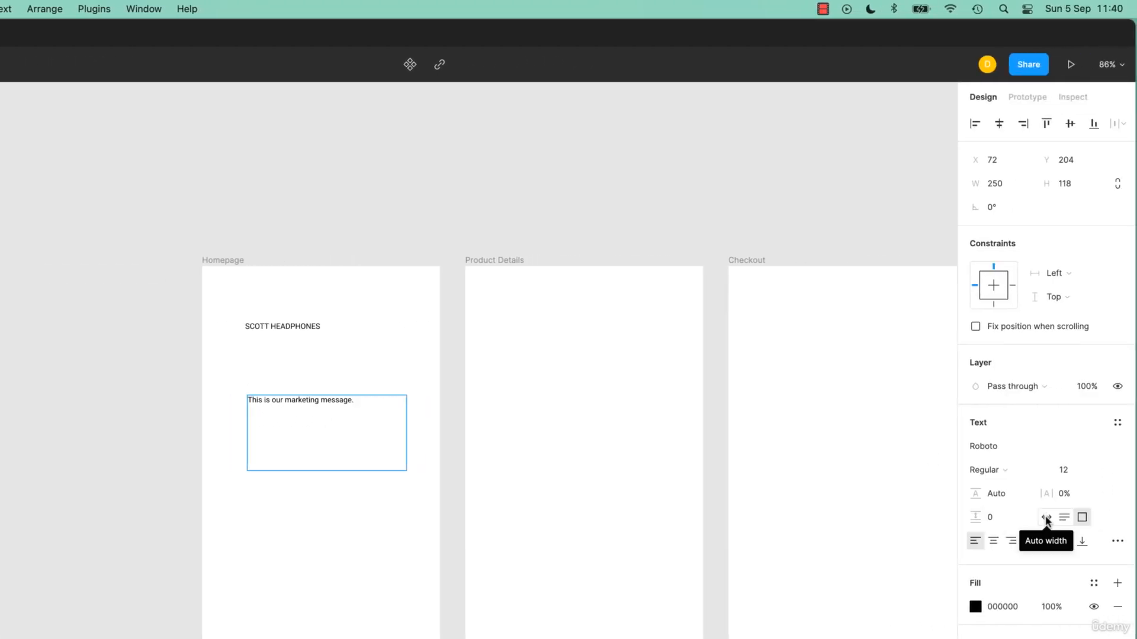
Step: Set the marketing message to auto width and the SCOTT HEADPHONES heading to fixed size
{"action": "left_click", "coordinate": [1047, 519]}
{"action": "left_click", "coordinate": [310, 326]}
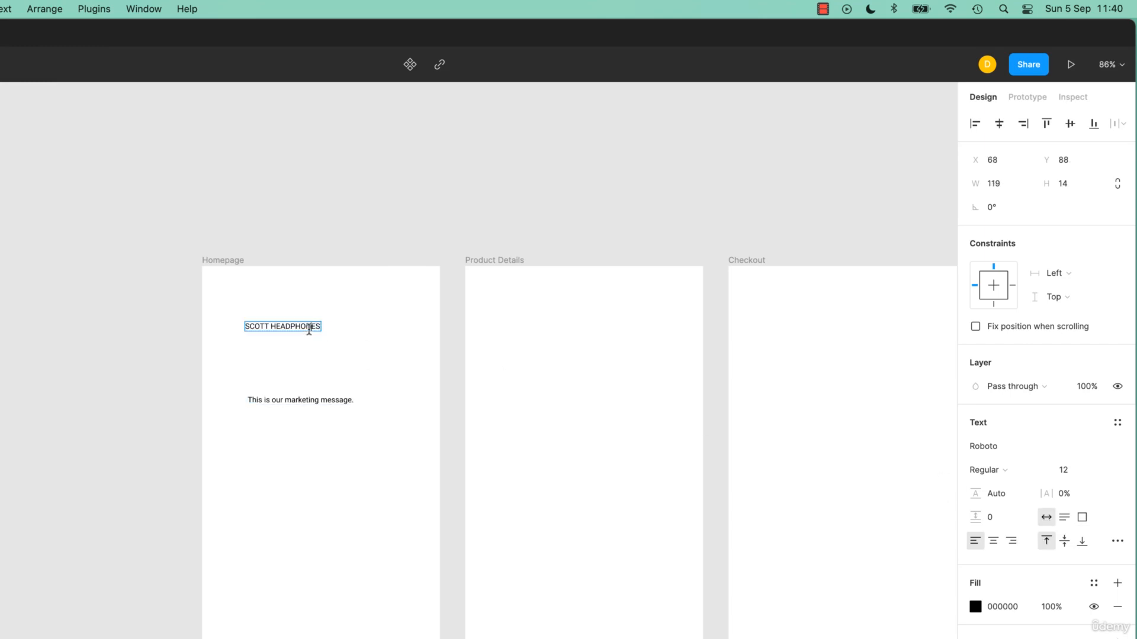
{"action": "left_click", "coordinate": [1080, 519]}
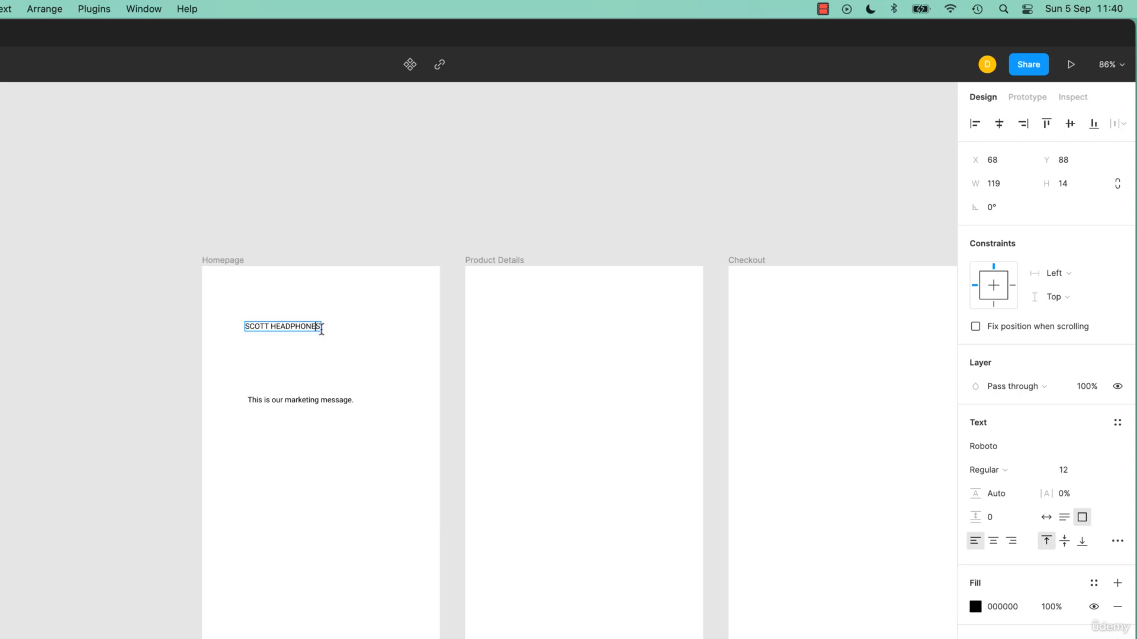
Step: Try adding random characters to the end of the fixed-size SCOTT HEADPHONES heading and undo them
{"action": "type", "text": "slakdjf;alksdjfl;aksjdf;la"}
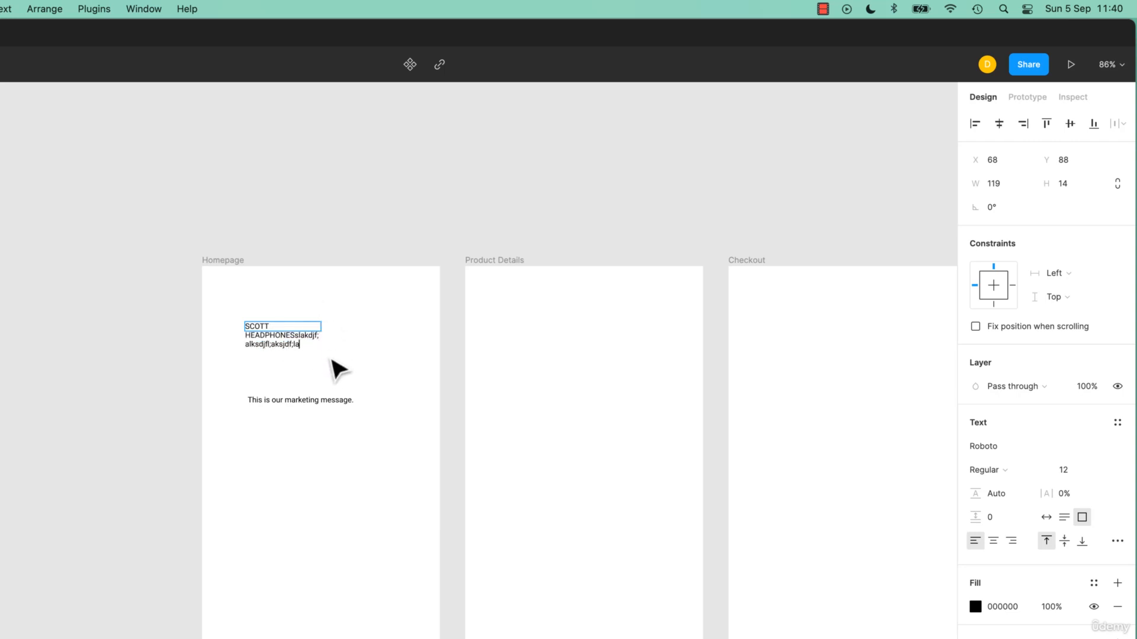
{"action": "key", "text": "super+z"}
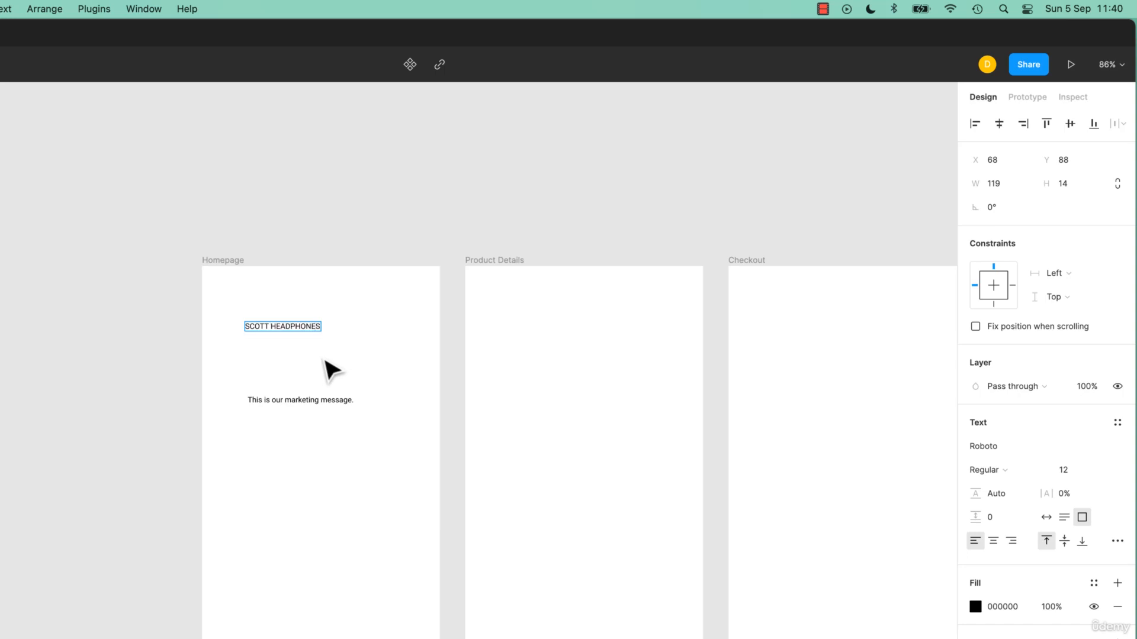
Step: Open the marketing message for editing and delete characters from its end to test the fixed-size box
{"action": "double_click", "coordinate": [350, 400]}
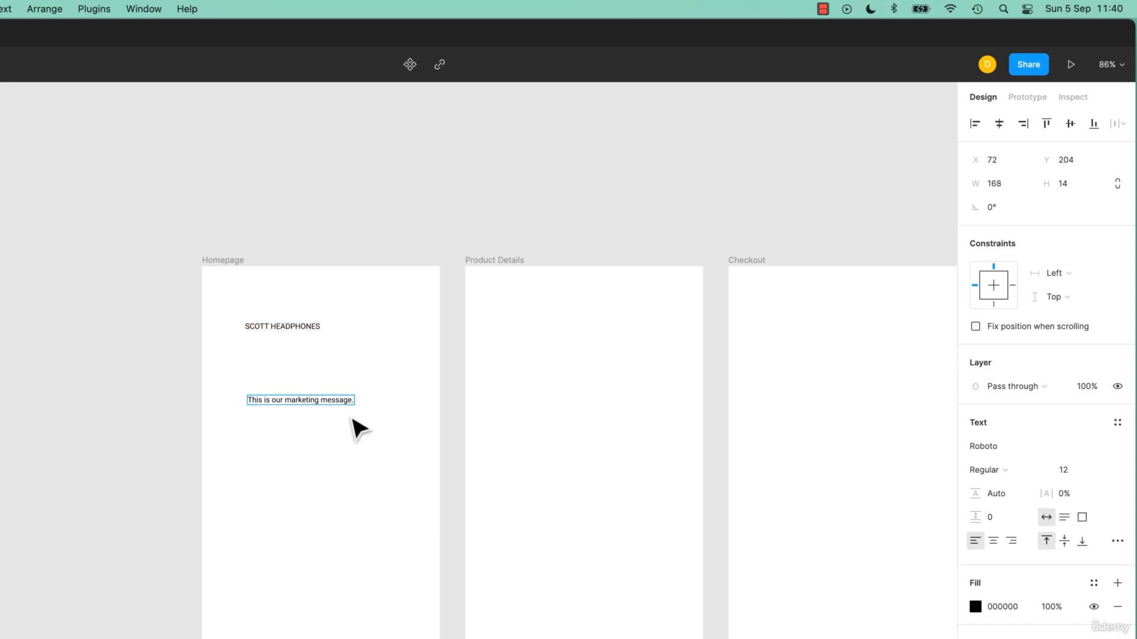
{"action": "key", "text": "BackSpace"}
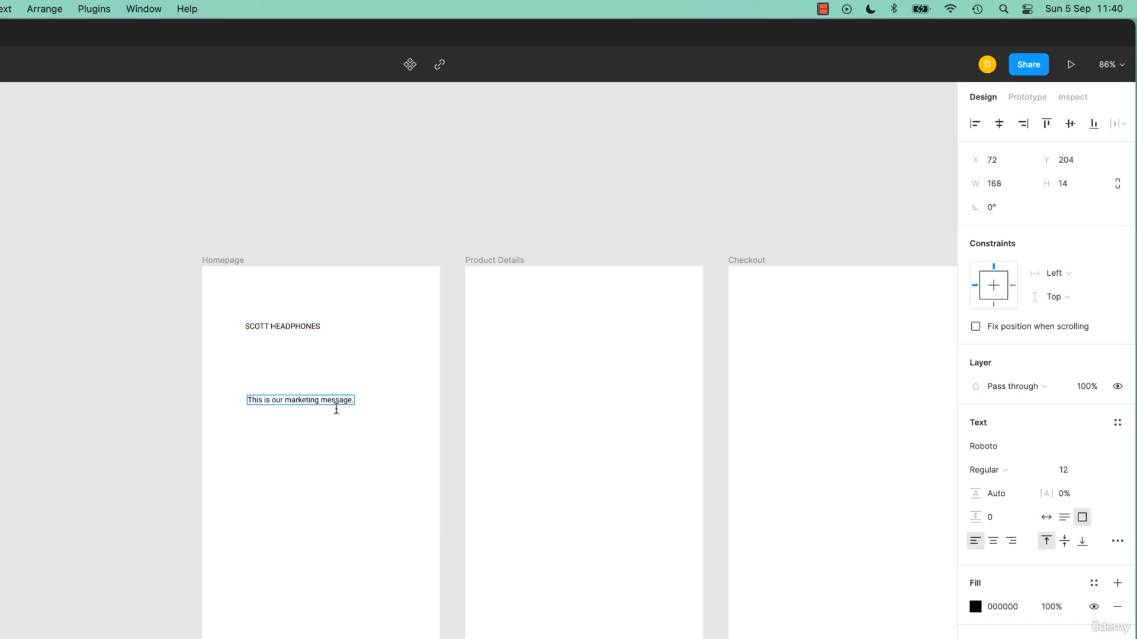
{"action": "key", "text": "BackSpace"}
{"action": "key", "text": "BackSpace"}
{"action": "key", "text": "BackSpace"}
{"action": "key", "text": "BackSpace"}
{"action": "key", "text": "BackSpace"}
{"action": "key", "text": "BackSpace"}
{"action": "key", "text": "BackSpace"}
{"action": "key", "text": "BackSpace"}
{"action": "key", "text": "BackSpace"}
{"action": "key", "text": "BackSpace"}
{"action": "key", "text": "BackSpace"}
{"action": "key", "text": "BackSpace"}
{"action": "key", "text": "BackSpace"}
{"action": "key", "text": "BackSpace"}
{"action": "key", "text": "BackSpace"}
{"action": "key", "text": "BackSpace"}
{"action": "key", "text": "BackSpace"}
{"action": "key", "text": "BackSpace"}
{"action": "key", "text": "BackSpace"}
{"action": "key", "text": "BackSpace"}
Step: Restore the full text "This is our marketing message." and finish editing it
{"action": "key", "text": "super+z"}
{"action": "key", "text": "super+z"}
{"action": "type", "text": "."}
{"action": "key", "text": "BackSpace"}
{"action": "key", "text": "ctrl+z"}
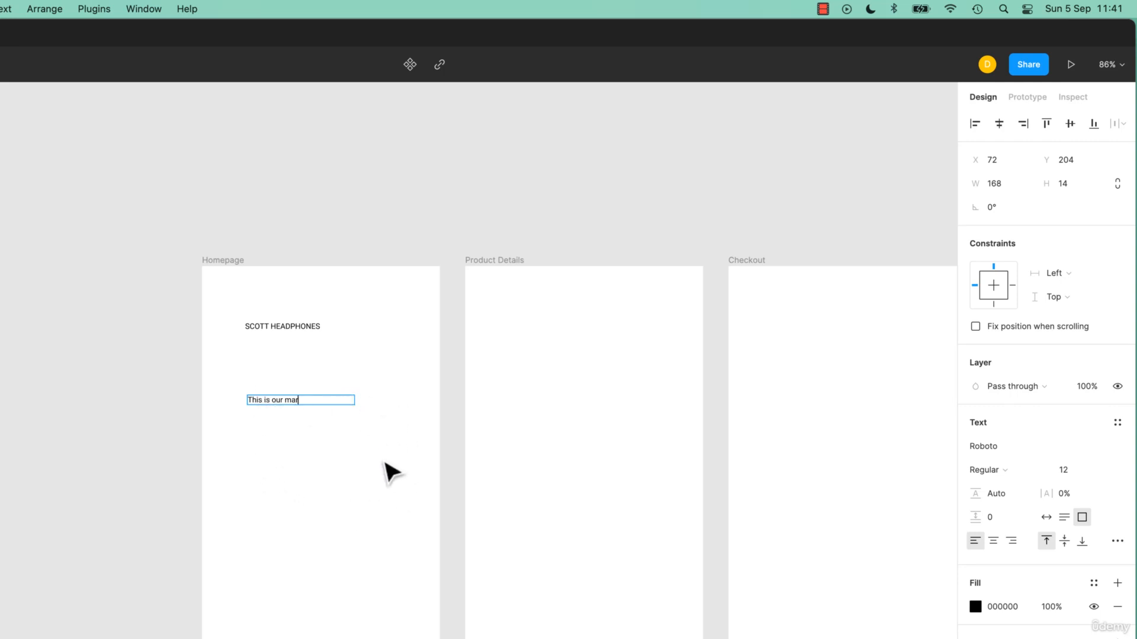
{"action": "key", "text": "ctrl+shift+z"}
{"action": "left_click", "coordinate": [353, 401]}
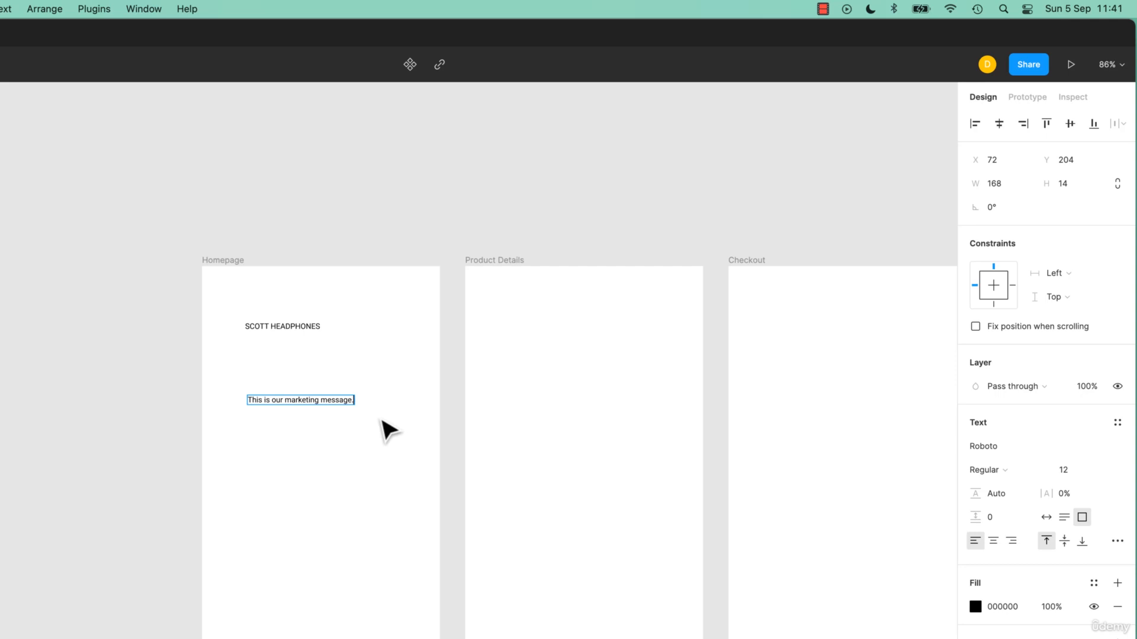
{"action": "key", "text": "Escape"}
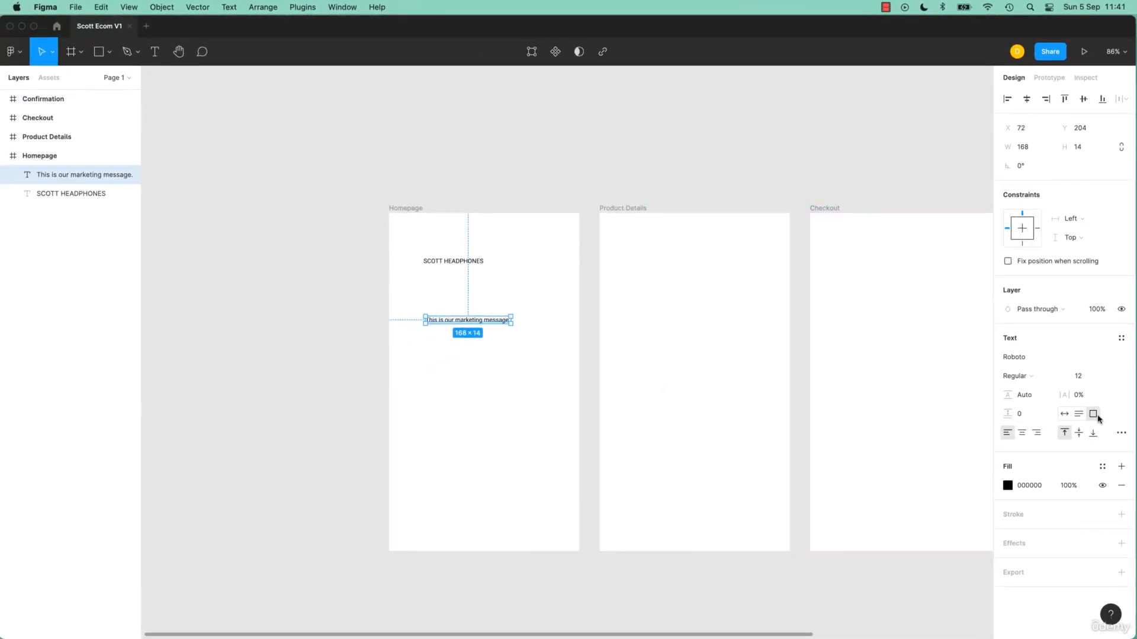
Step: Set the marketing message to fixed size and enlarge its text box to about 244 × 158
{"action": "left_click", "coordinate": [1093, 415]}
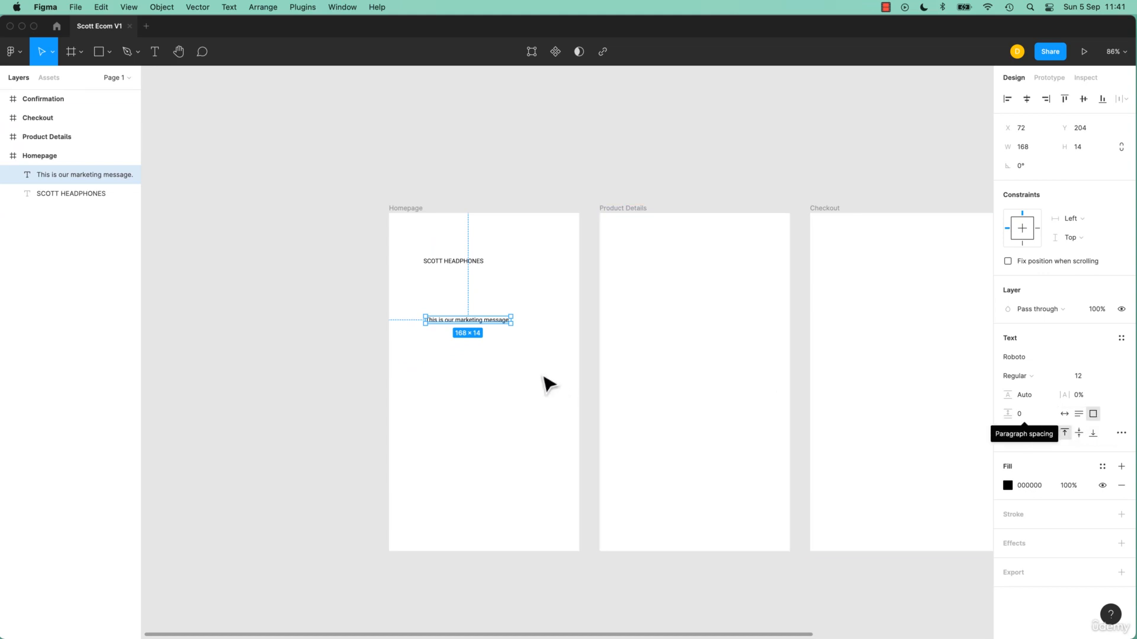
{"action": "left_click_drag", "start_coordinate": [511, 324], "coordinate": [549, 401]}
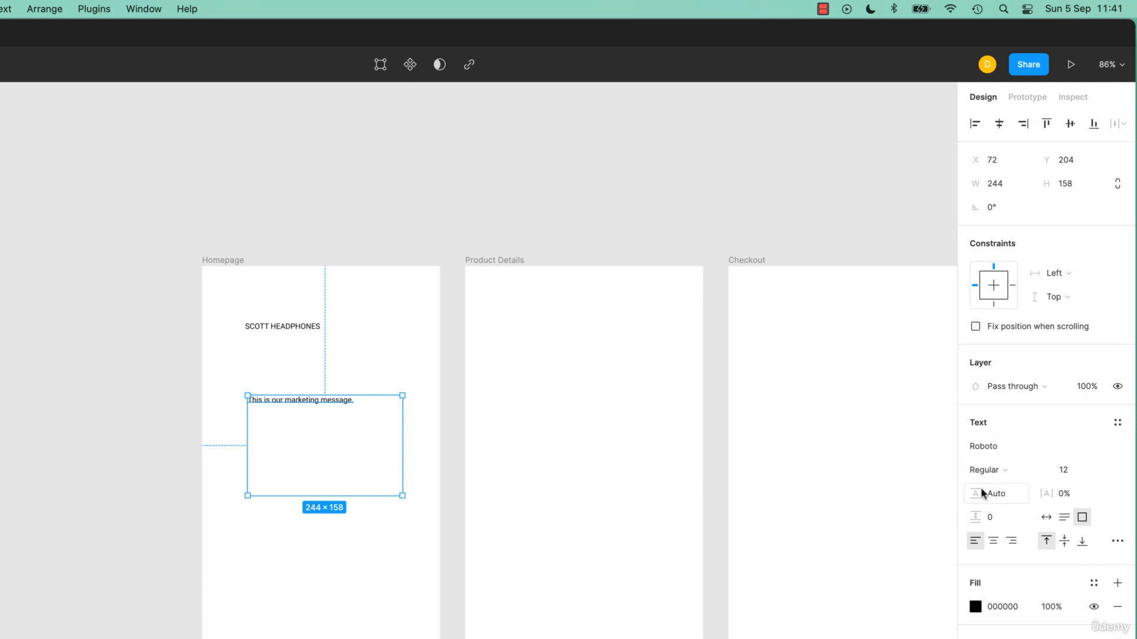
Step: Set the marketing message's font size to 48
{"action": "left_click", "coordinate": [1064, 471]}
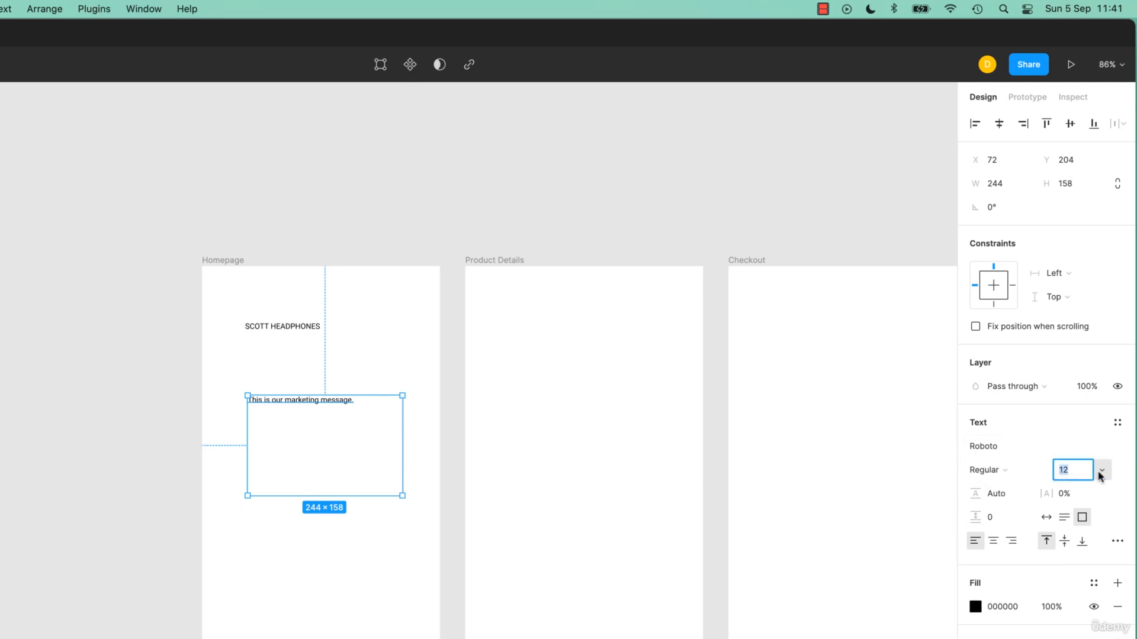
{"action": "left_click", "coordinate": [1102, 470]}
{"action": "left_click", "coordinate": [1094, 578]}
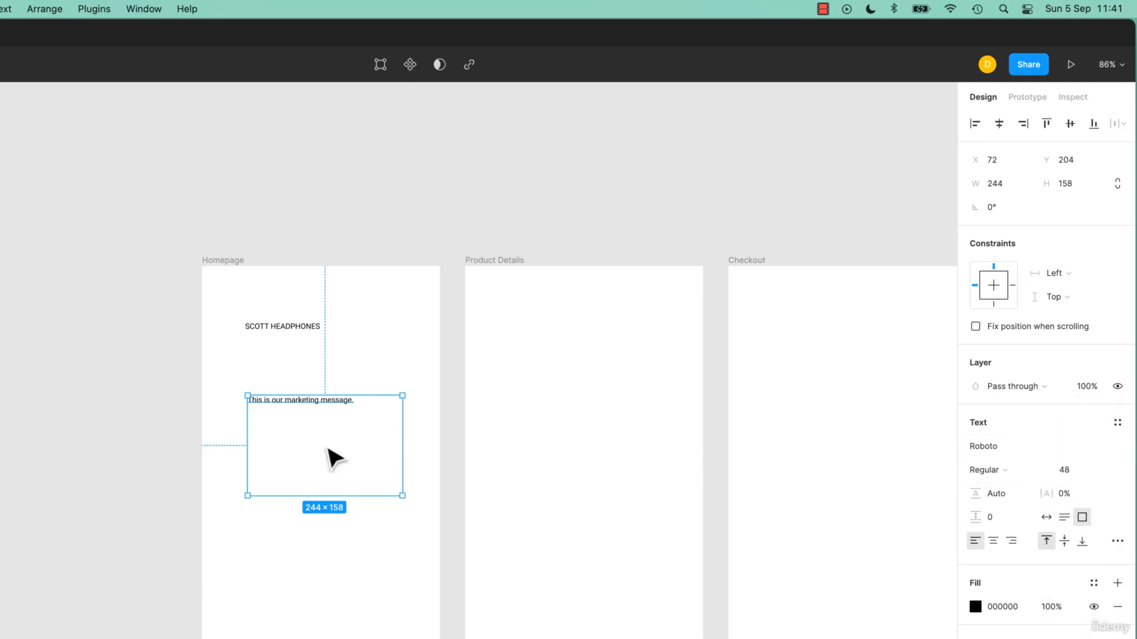
Step: Select the whole marketing message text, set its font size to 48 and center-align it
{"action": "left_click", "coordinate": [368, 411]}
{"action": "double_click", "coordinate": [352, 401]}
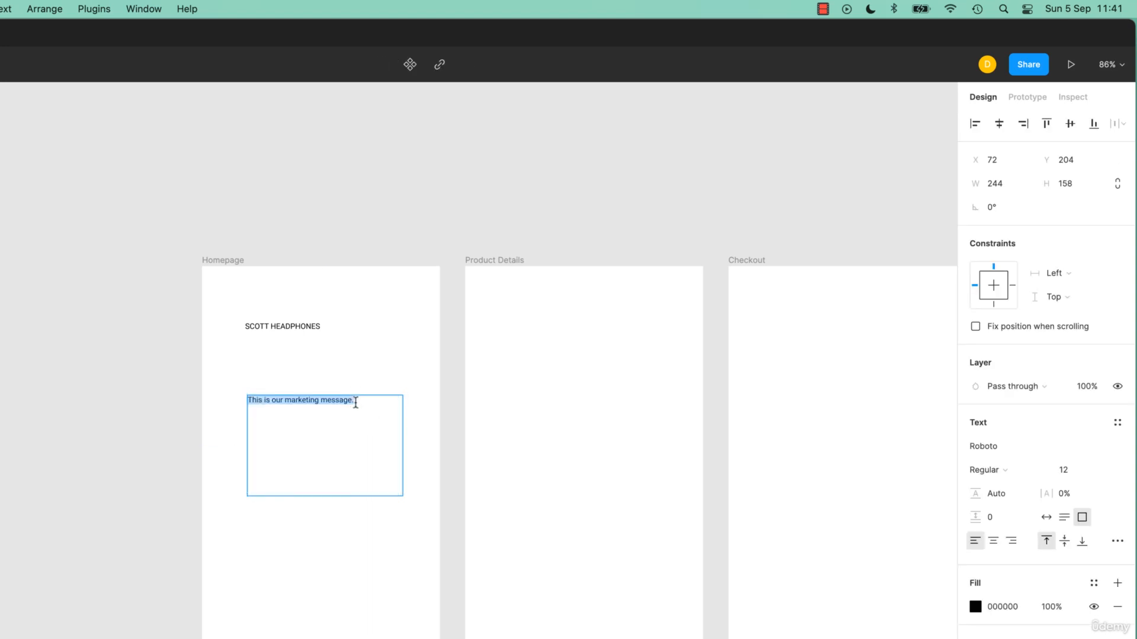
{"action": "left_click_drag", "start_coordinate": [367, 402], "coordinate": [246, 400]}
{"action": "left_click", "coordinate": [1103, 471]}
{"action": "left_click", "coordinate": [1089, 581]}
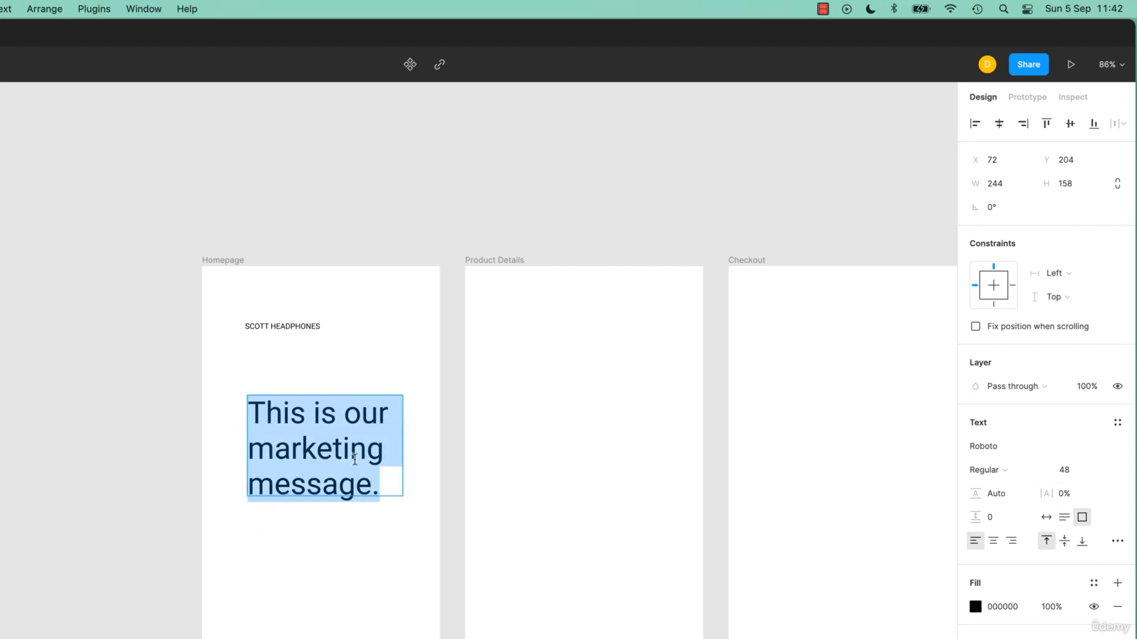
{"action": "left_click", "coordinate": [993, 542]}
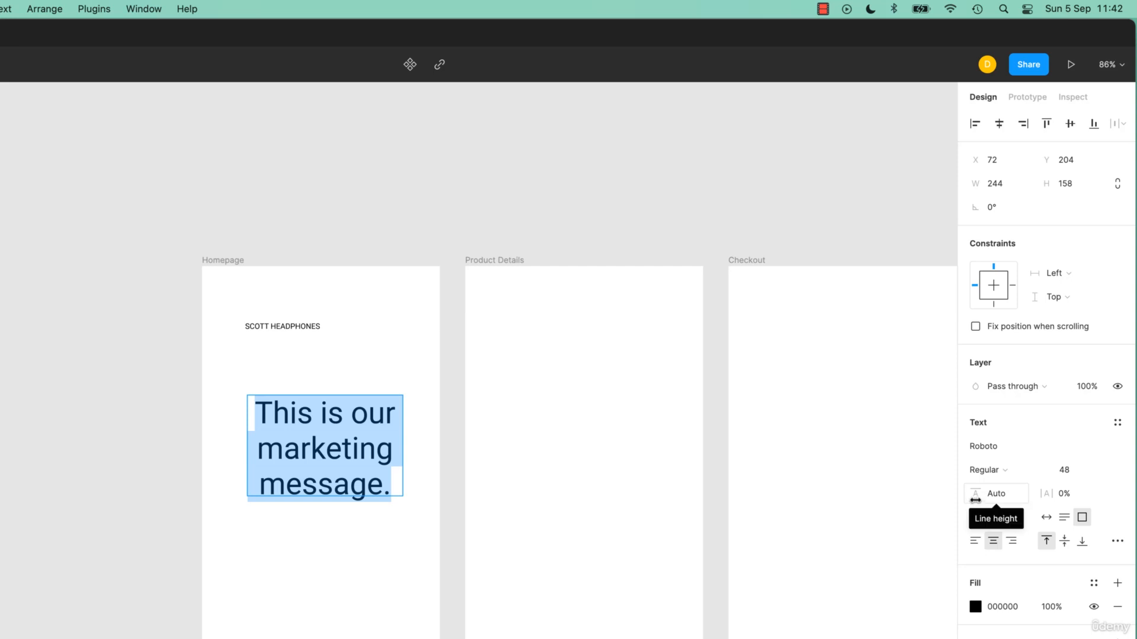
Step: Try a line height of 137.2% and tighter letter spacing on the marketing message, undoing each change
{"action": "left_click_drag", "start_coordinate": [975, 499], "coordinate": [1002, 499]}
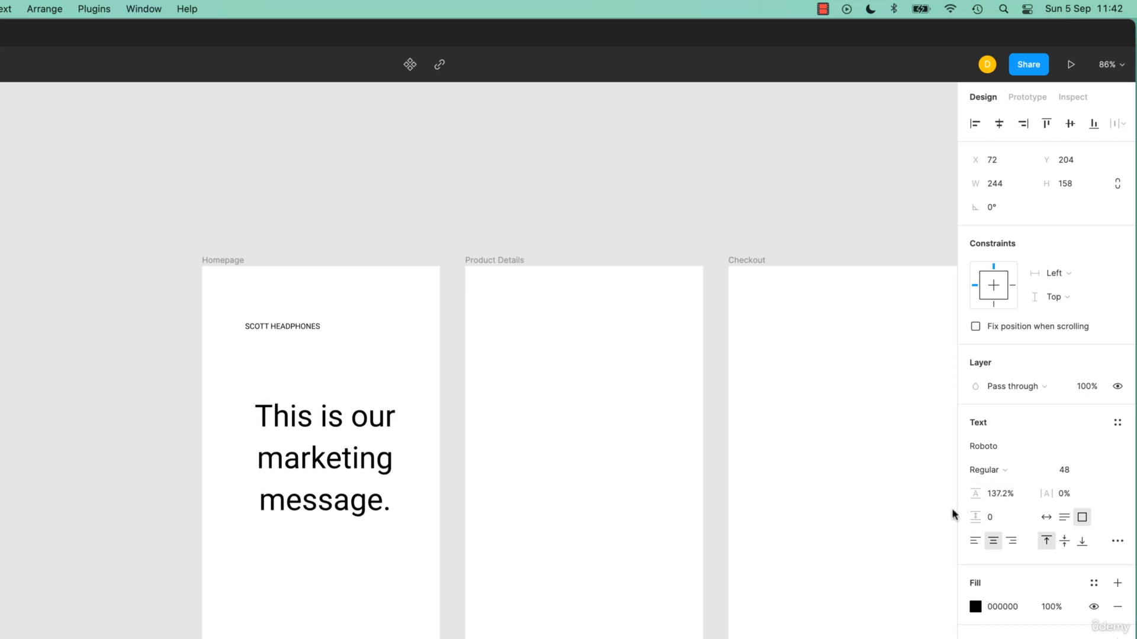
{"action": "key", "text": "super+z"}
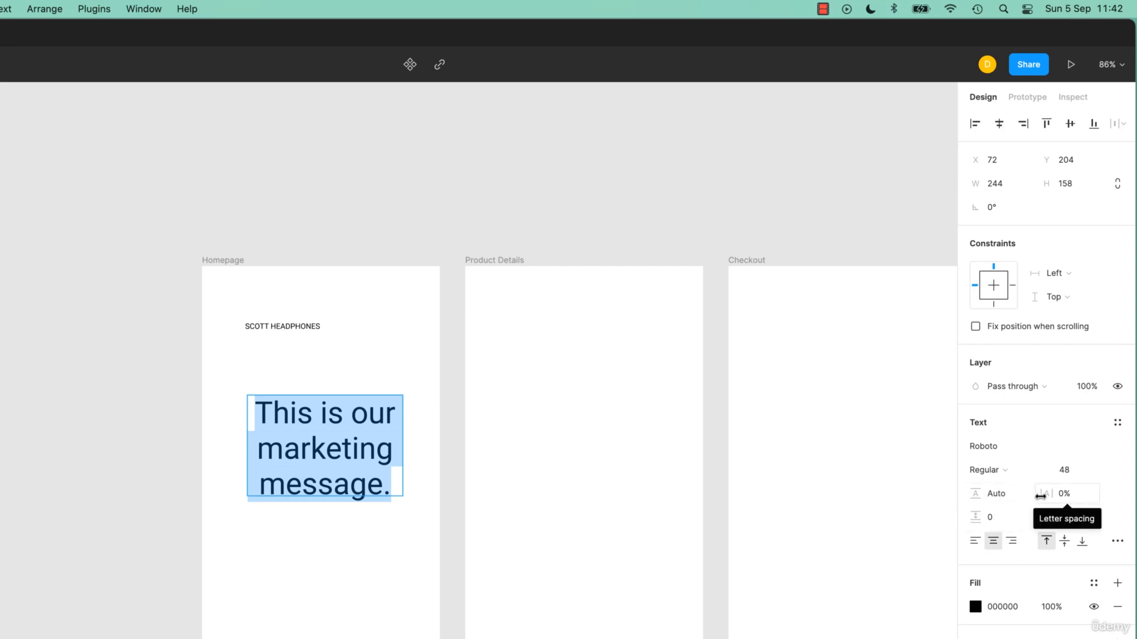
{"action": "left_click_drag", "start_coordinate": [1040, 497], "coordinate": [1017, 500]}
{"action": "key", "text": "super+z"}
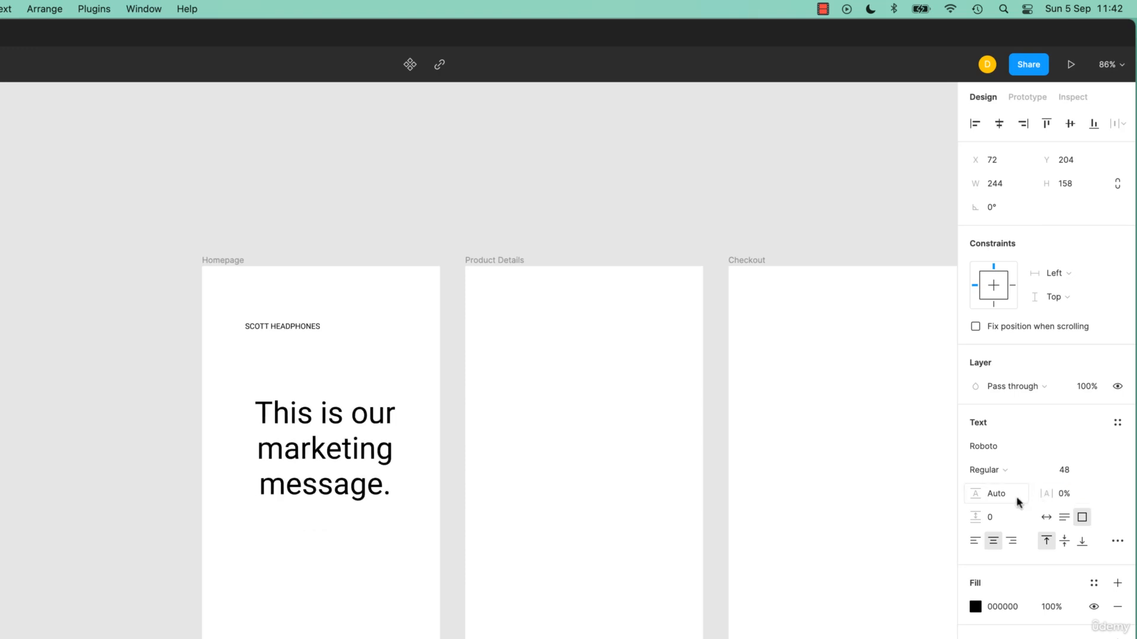
Step: Set the marketing message's line height to 122.7%
{"action": "key", "text": "Return"}
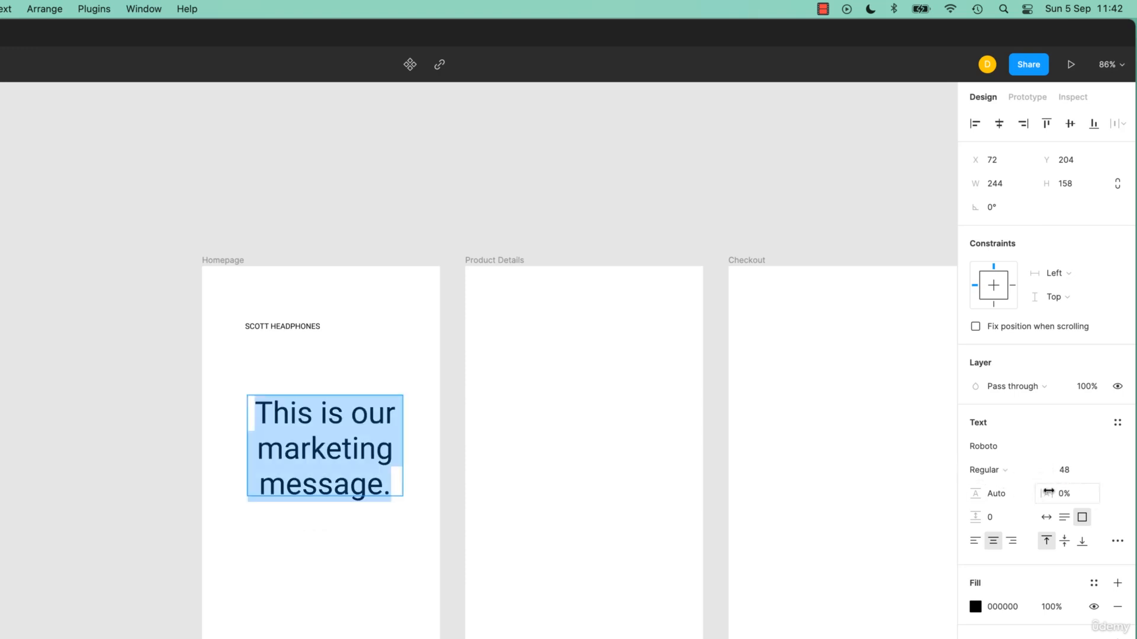
{"action": "left_click", "coordinate": [972, 516]}
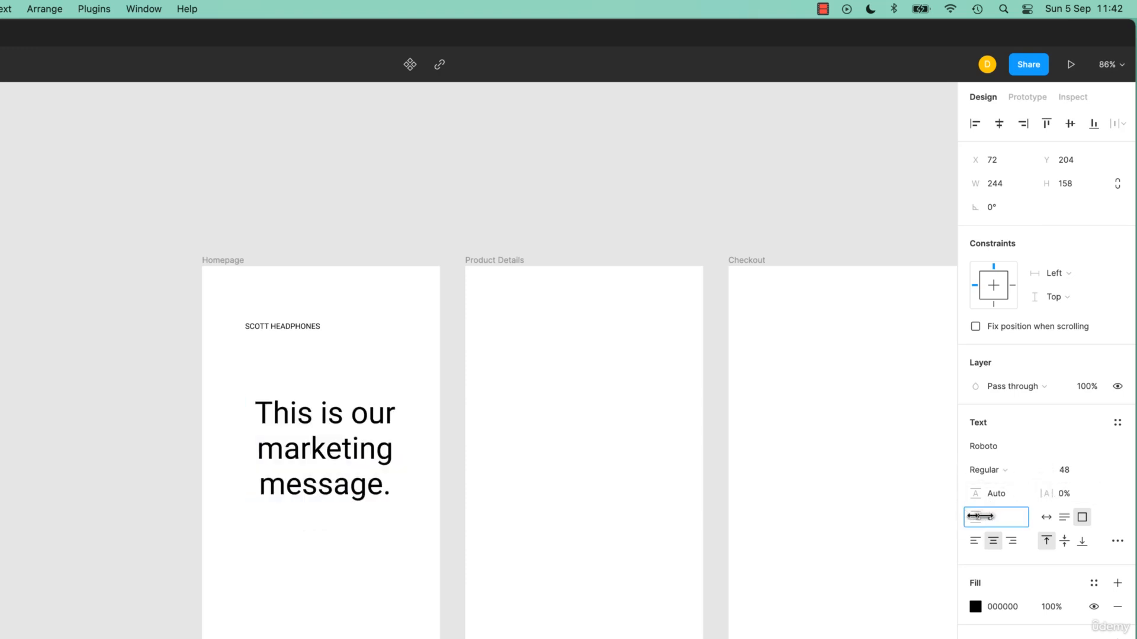
{"action": "left_click_drag", "start_coordinate": [973, 495], "coordinate": [986, 494]}
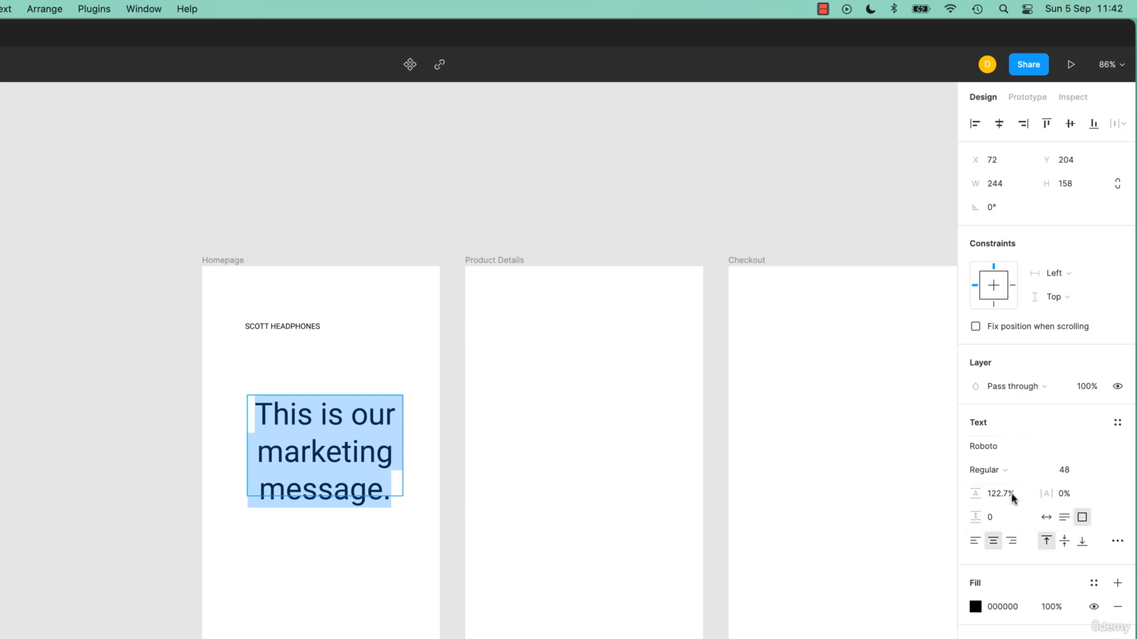
Step: Step the marketing message's font size up to 69 and beyond, and bring it back down to 49
{"action": "left_click", "coordinate": [1071, 472]}
{"action": "left_click", "coordinate": [1075, 474]}
{"action": "key", "text": "Up"}
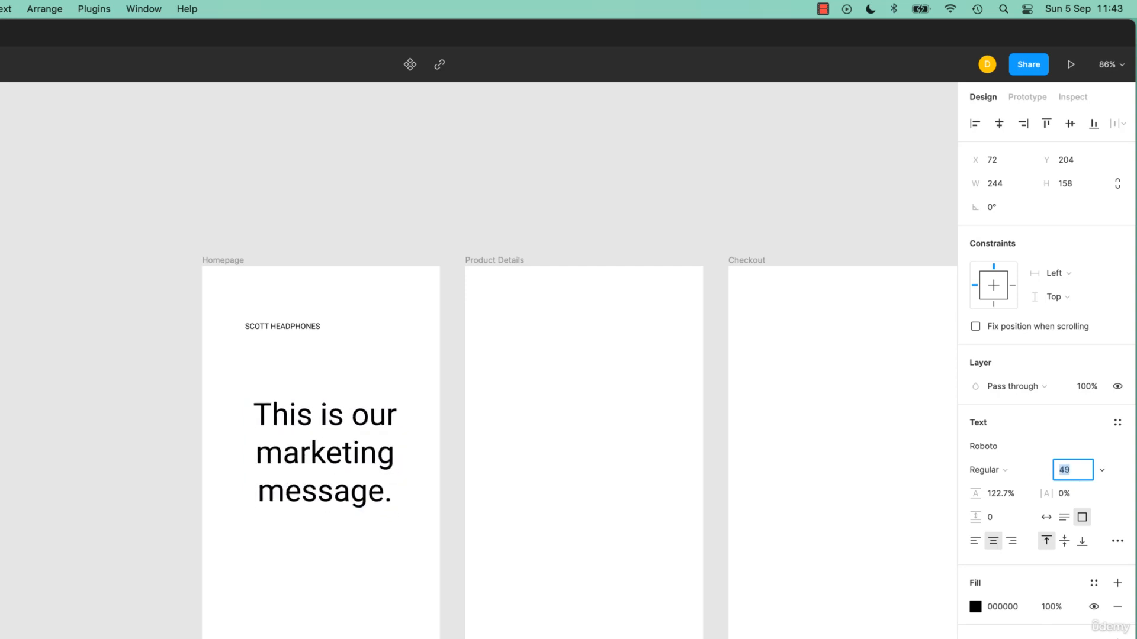
{"action": "key", "text": "shift+Up"}
{"action": "key", "text": "shift+Up"}
{"action": "key", "text": "shift+Up"}
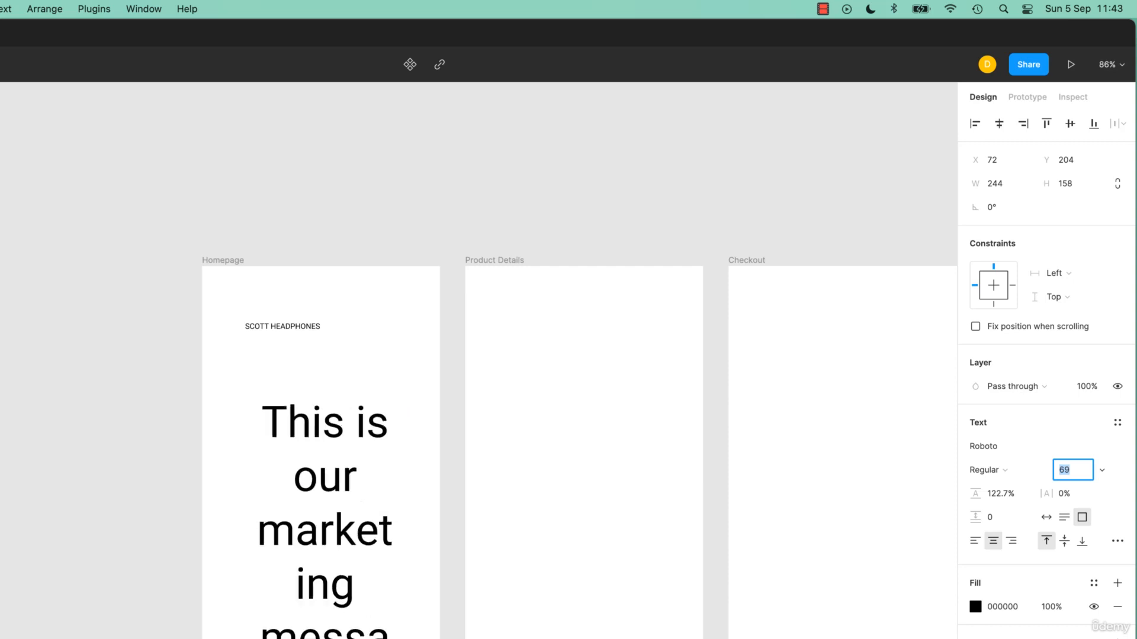
{"action": "key", "text": "shift+Down"}
{"action": "key", "text": "shift+Down"}
{"action": "key", "text": "shift+Down"}
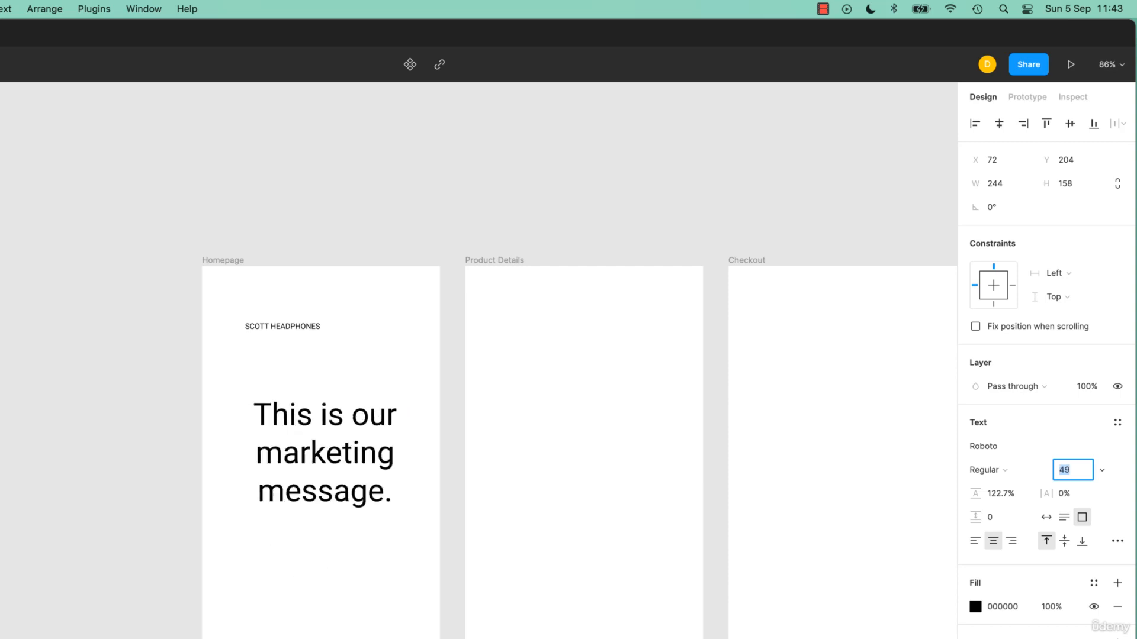
Step: Try widening the marketing message's text box to 248 and 266, and set its width back to 244
{"action": "left_click", "coordinate": [997, 186]}
{"action": "key", "text": "Up"}
{"action": "key", "text": "Up"}
{"action": "key", "text": "Up"}
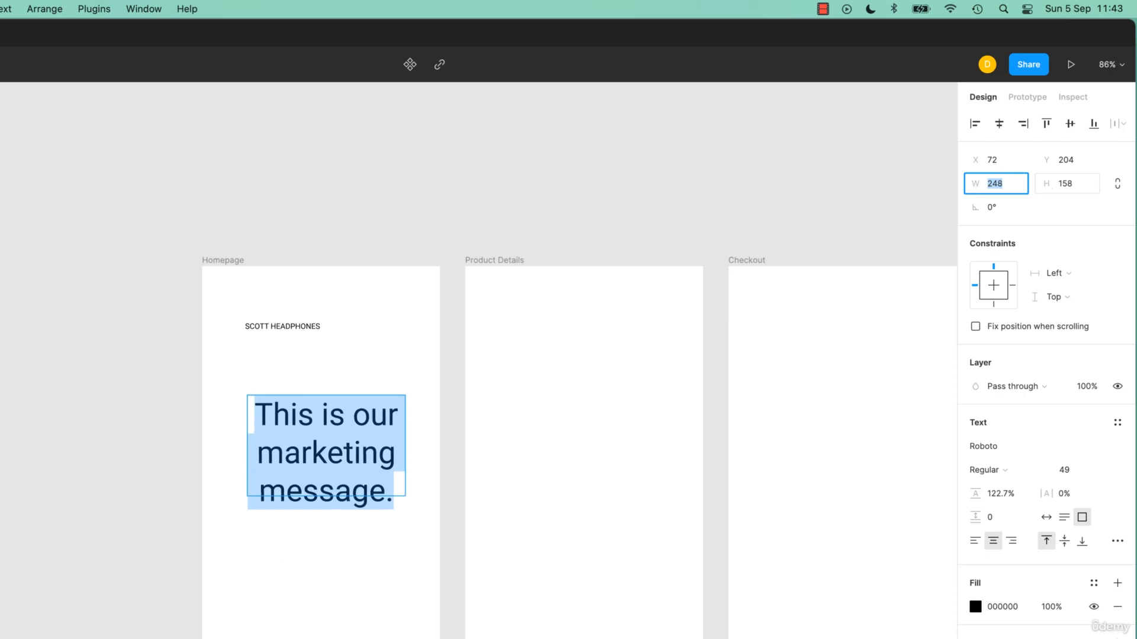
{"action": "key", "text": "Down"}
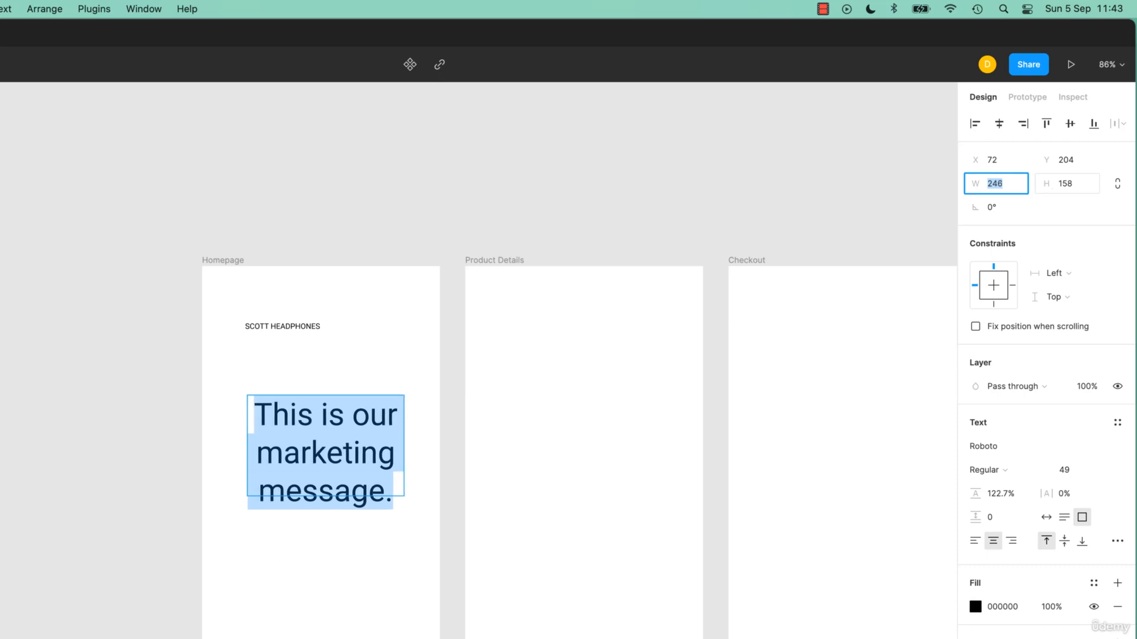
{"action": "key", "text": "shift+Up"}
{"action": "key", "text": "shift+Up"}
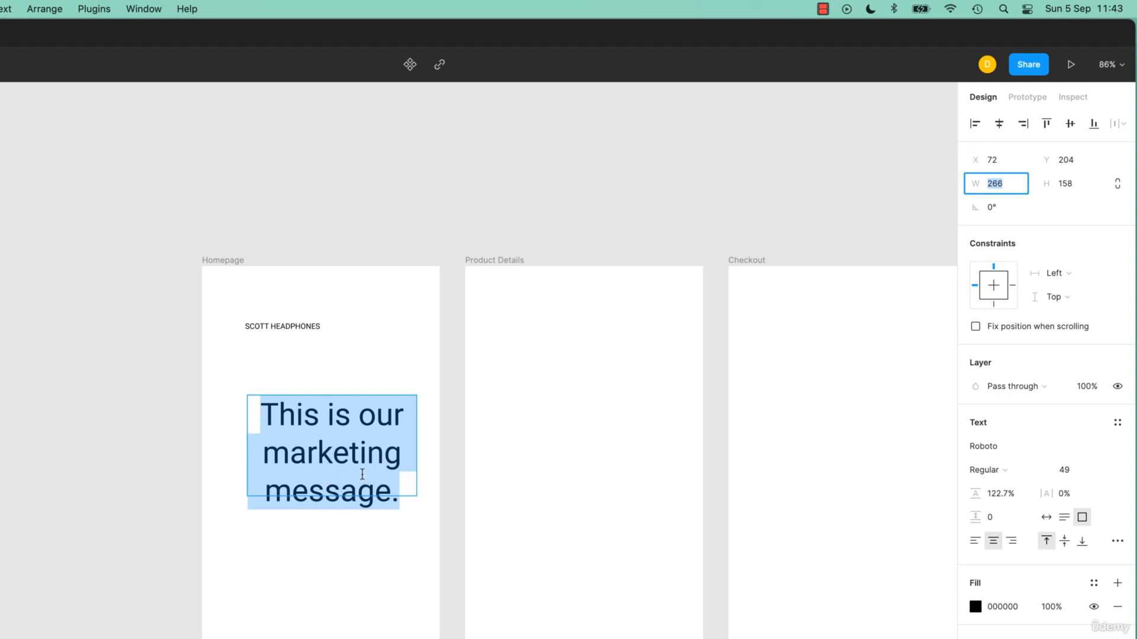
{"action": "type", "text": "244"}
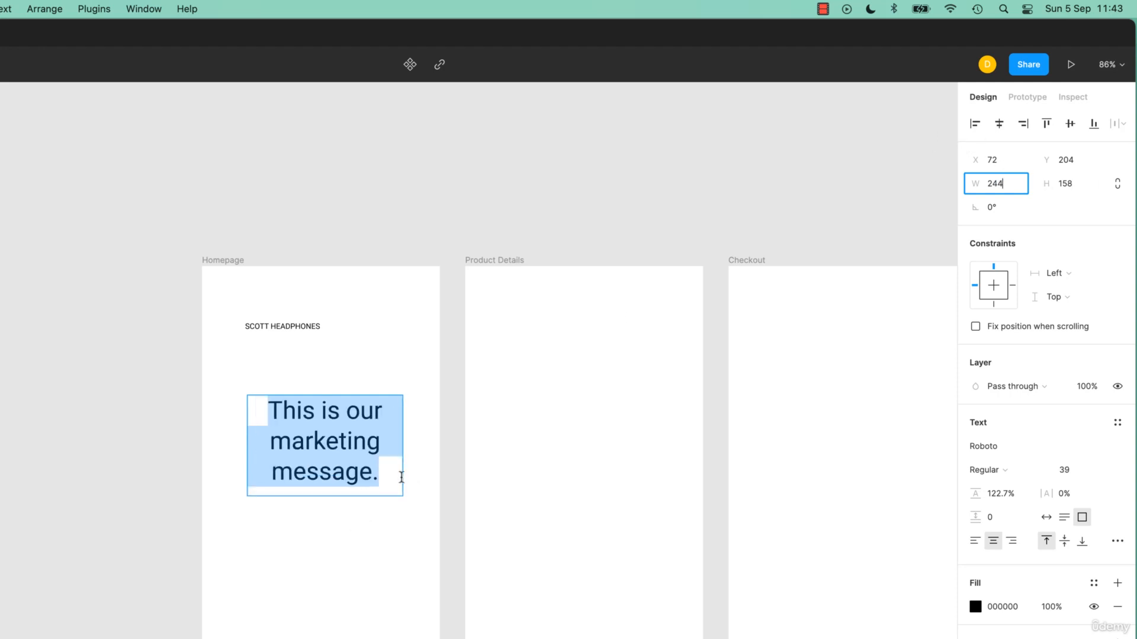
Step: Set the marketing message's font size to 39 and finish editing the text
{"action": "left_click", "coordinate": [1071, 469]}
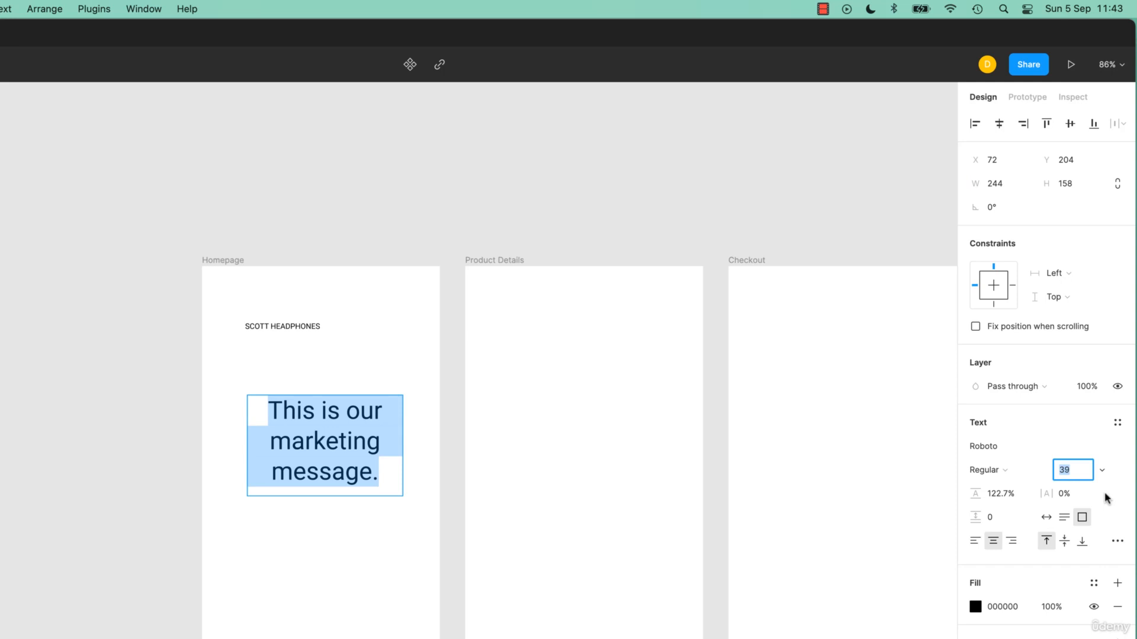
{"action": "key", "text": "Return"}
{"action": "key", "text": "Return"}
{"action": "key", "text": "Escape"}
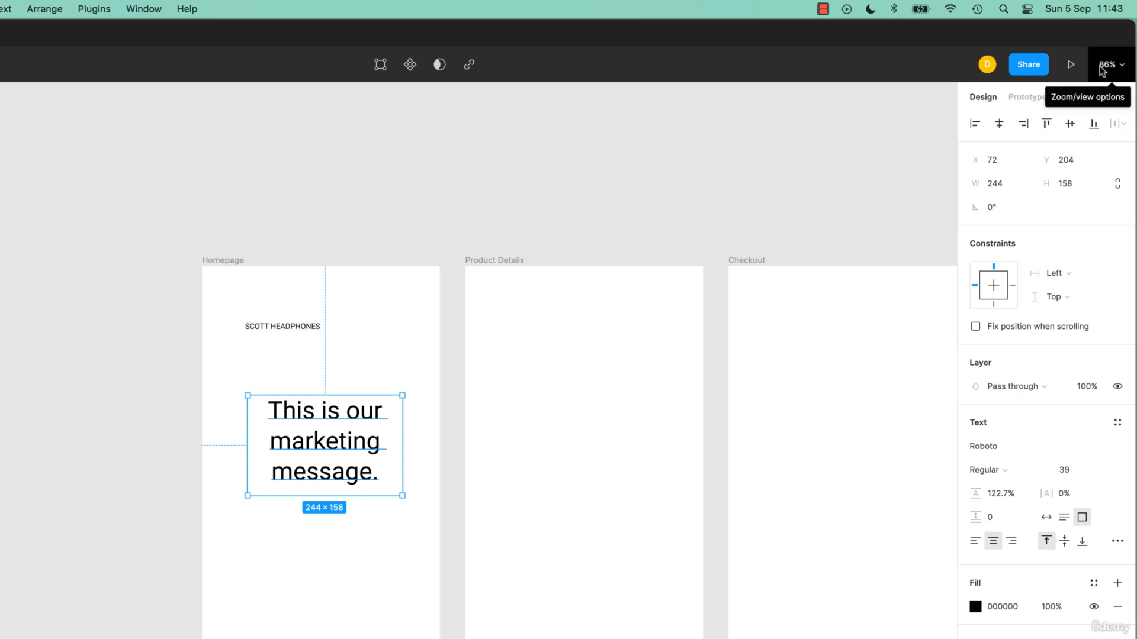
Step: Inspect the SCOTT HEADPHONES heading and view the Homepage frame at 100% zoom
{"action": "left_click", "coordinate": [299, 341]}
{"action": "left_click", "coordinate": [292, 326]}
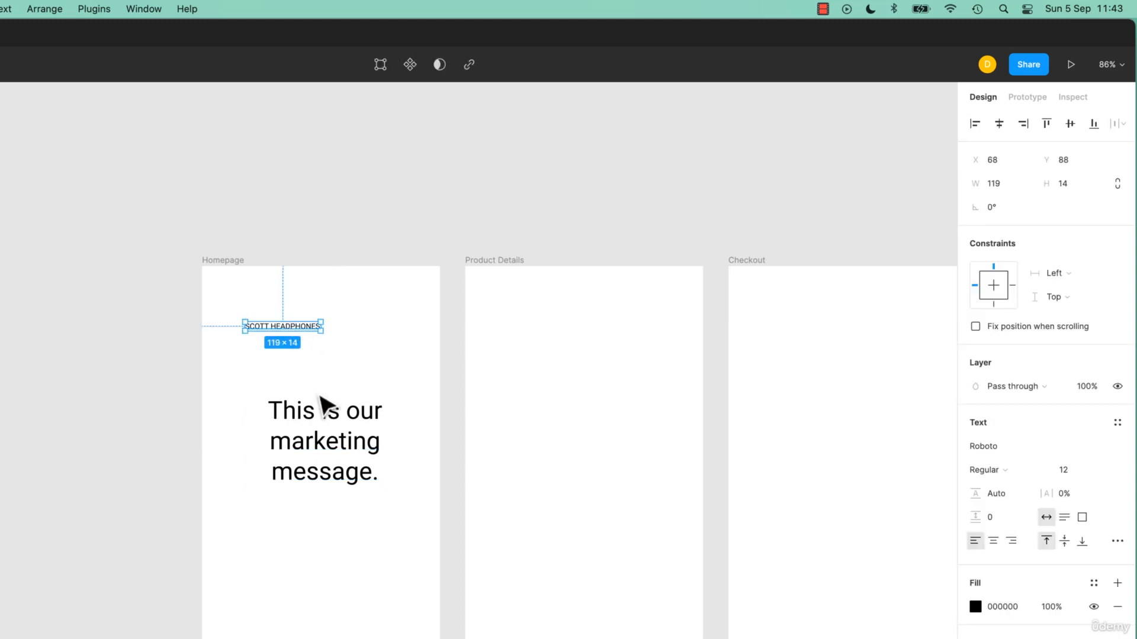
{"action": "left_click", "coordinate": [1106, 64]}
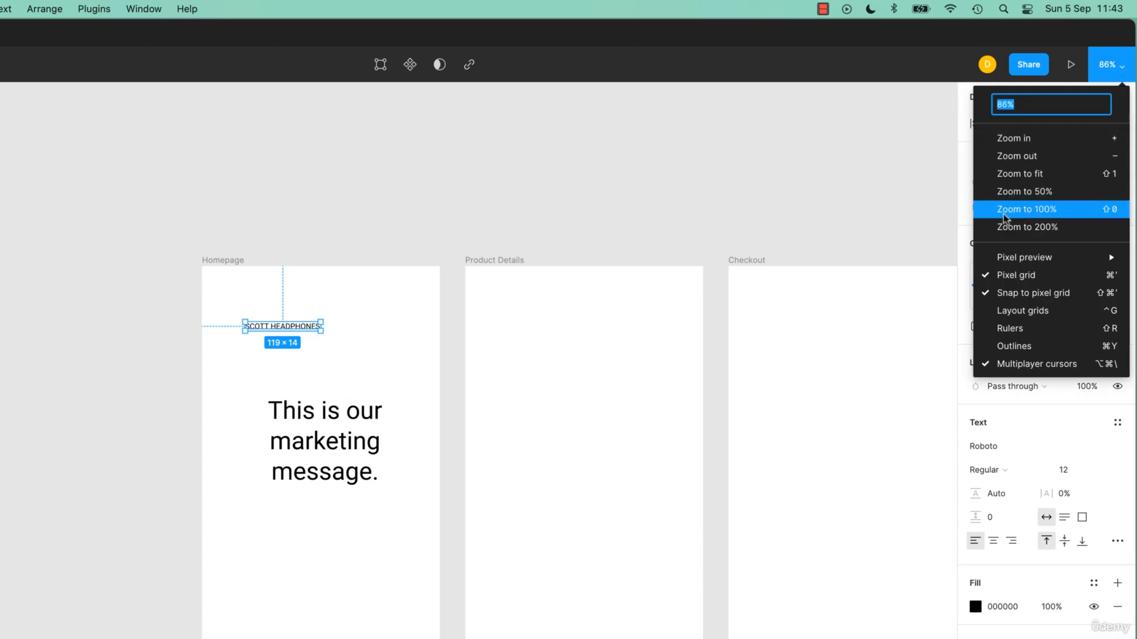
{"action": "left_click", "coordinate": [1025, 209]}
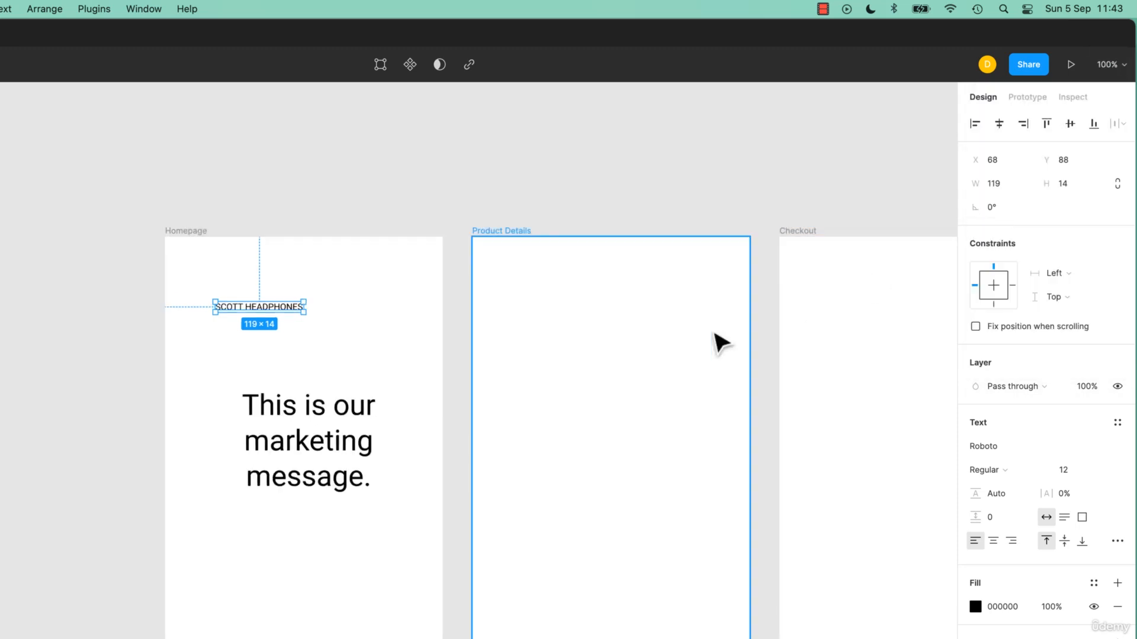
{"action": "left_click", "coordinate": [368, 346]}
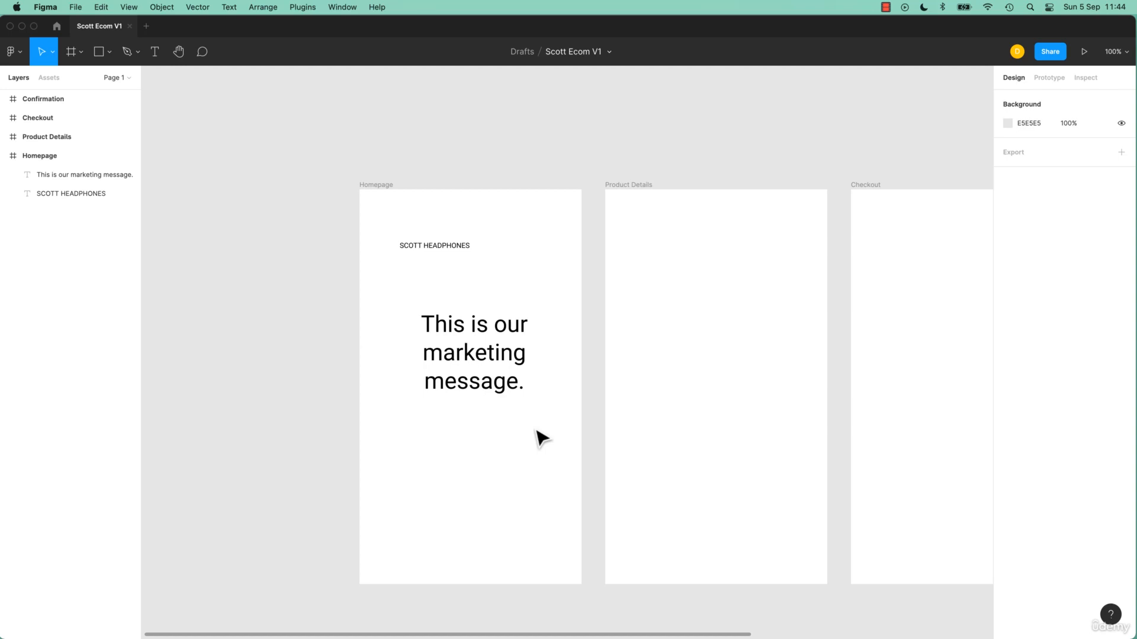
Step: Try the Brush Script MT font on the marketing message and undo the font change
{"action": "left_click", "coordinate": [467, 248]}
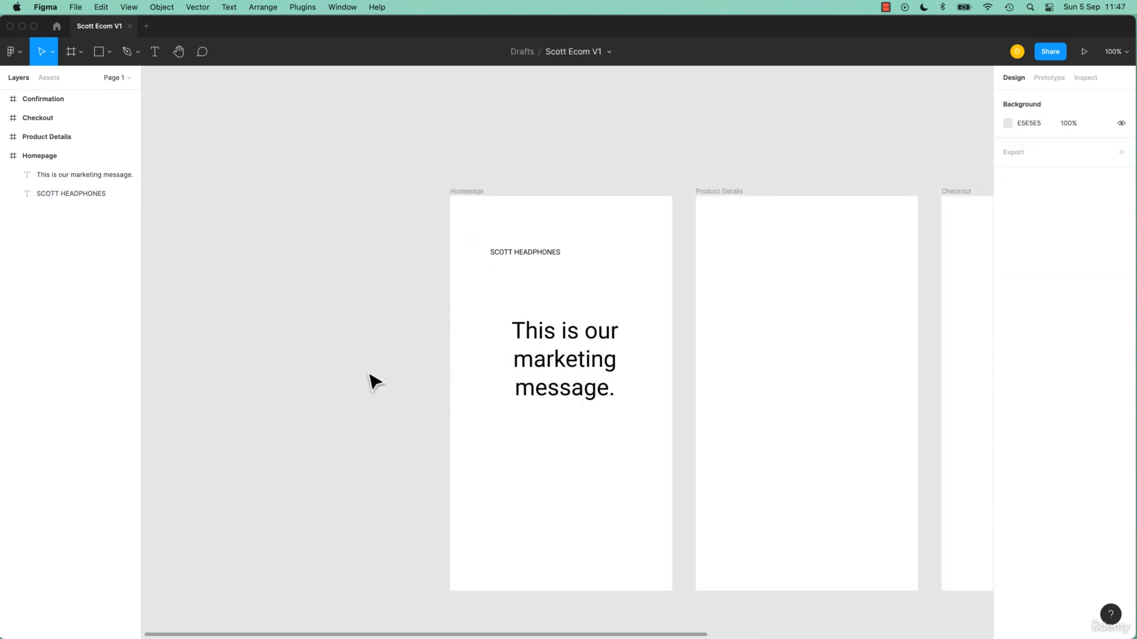
{"action": "left_click", "coordinate": [570, 362]}
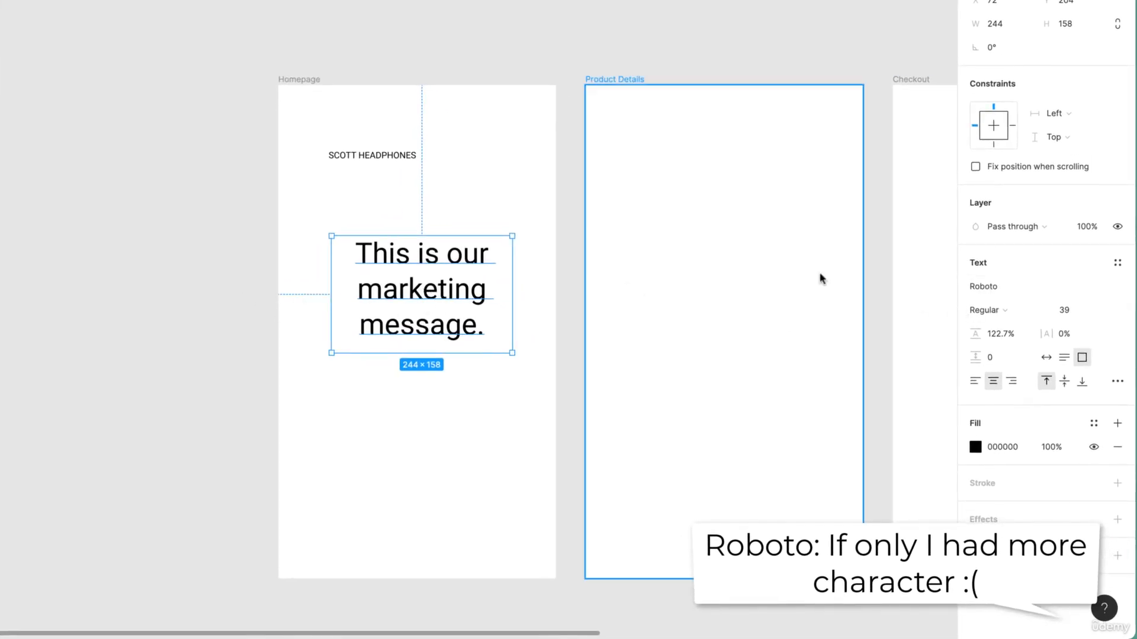
{"action": "left_click", "coordinate": [1036, 288]}
{"action": "type", "text": "Brush"}
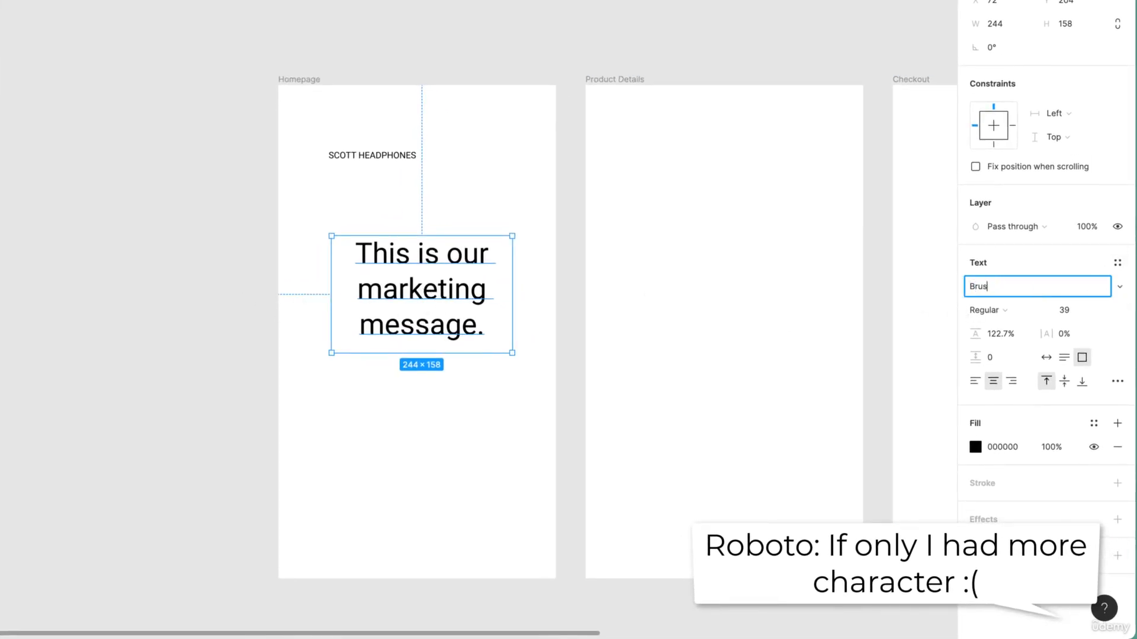
{"action": "key", "text": "Return"}
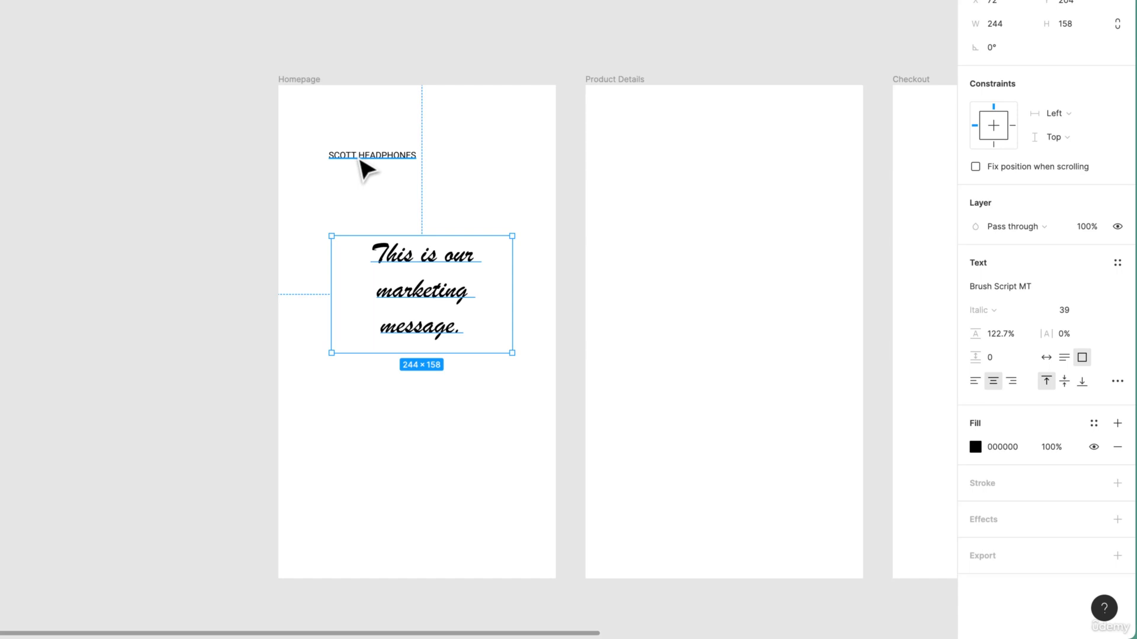
{"action": "key", "text": "ctrl+z"}
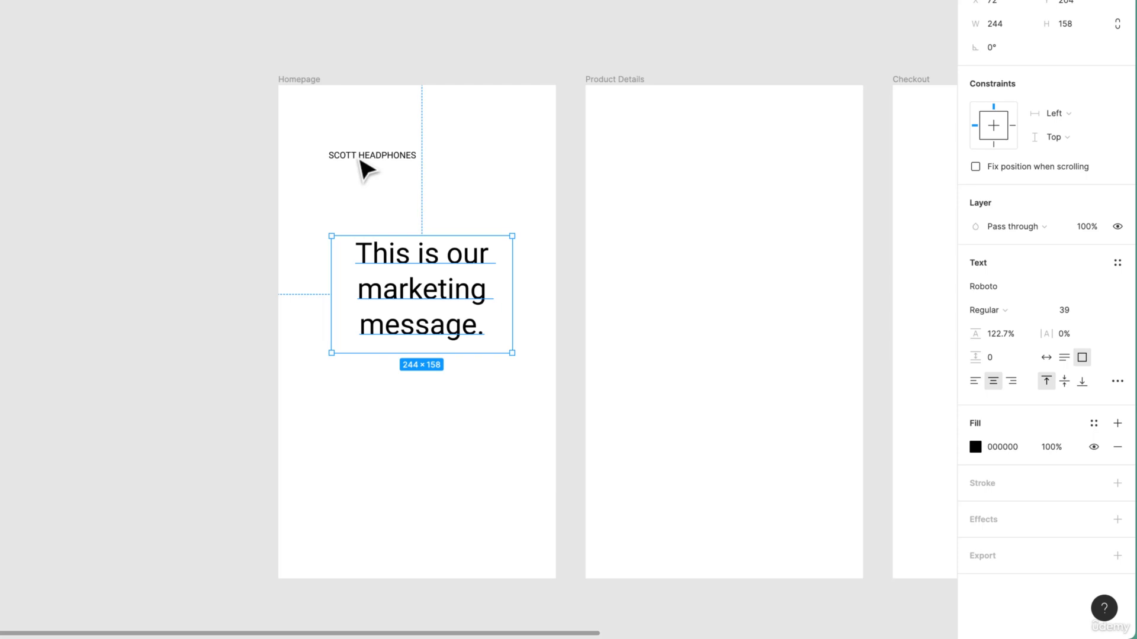
Step: Try the Open Sans font on the marketing message and undo the font change
{"action": "left_click", "coordinate": [1002, 288]}
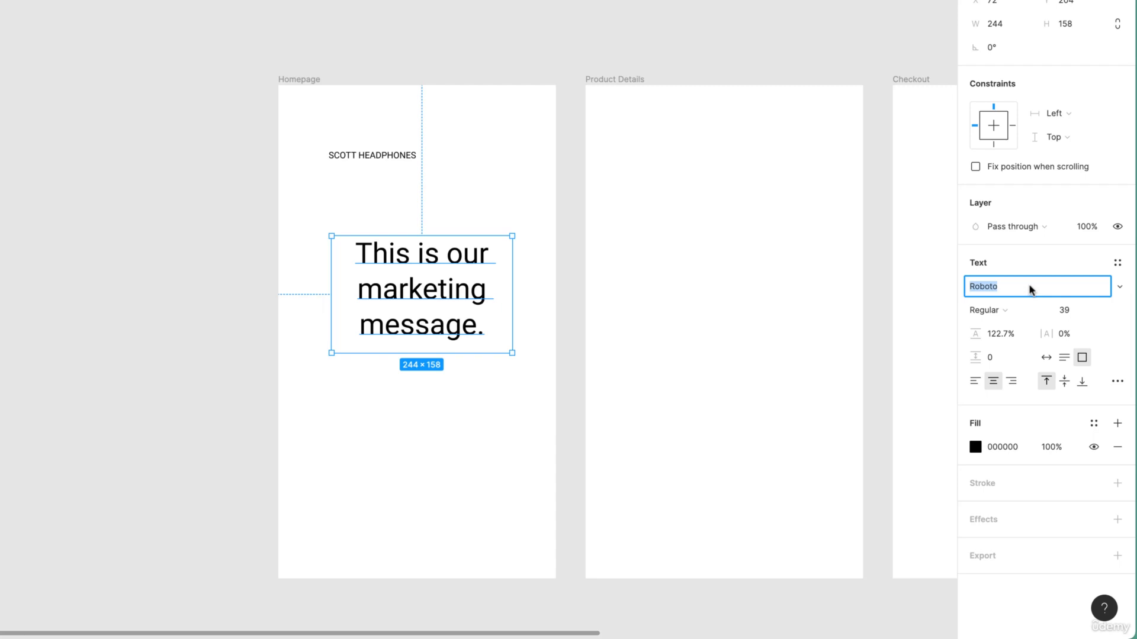
{"action": "type", "text": "Open Sans"}
{"action": "key", "text": "Return"}
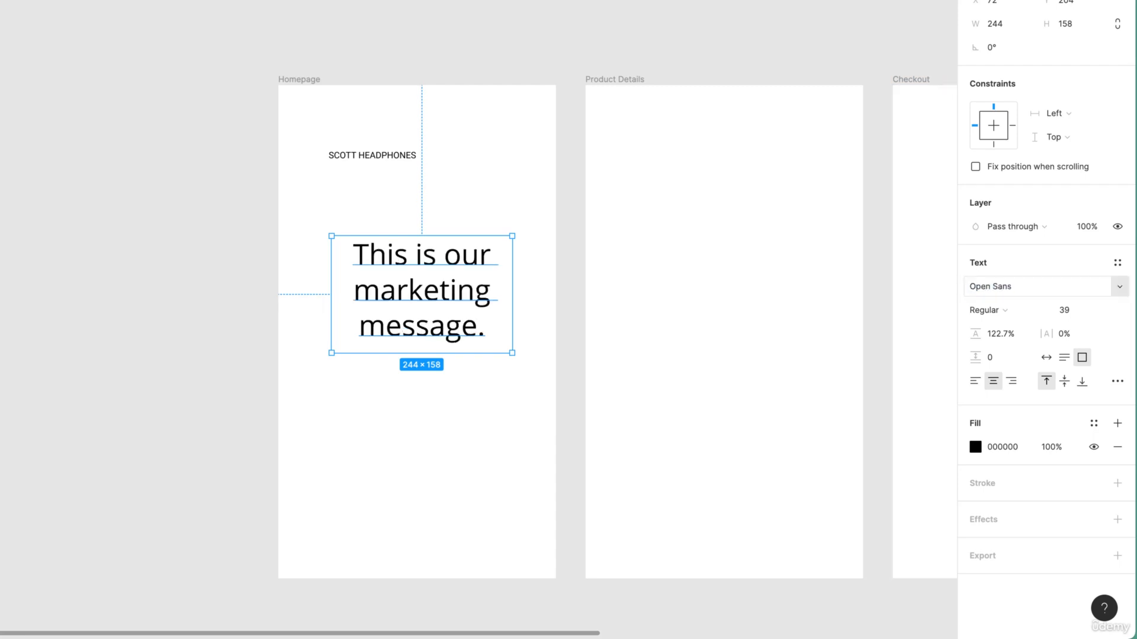
{"action": "key", "text": "ctrl+z"}
Step: Duplicate the marketing message directly below the original and set the copy's font to Open Sans
{"action": "left_click_drag", "start_coordinate": [472, 295], "coordinate": [490, 434], "text": "alt"}
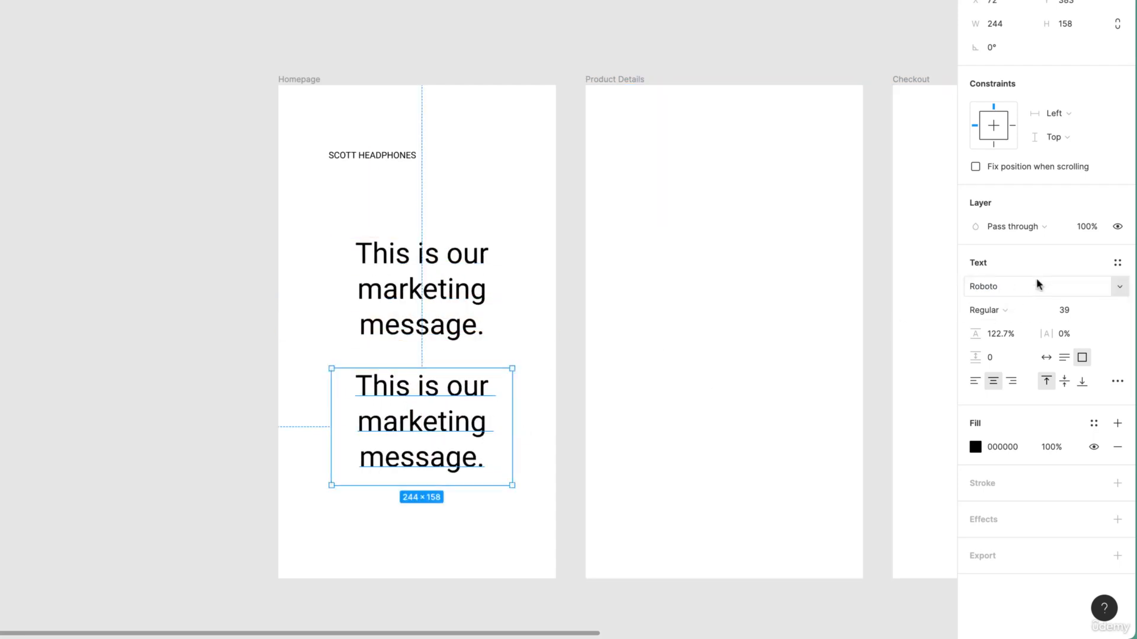
{"action": "left_click", "coordinate": [1035, 287]}
{"action": "type", "text": "Open Sans"}
{"action": "key", "text": "Return"}
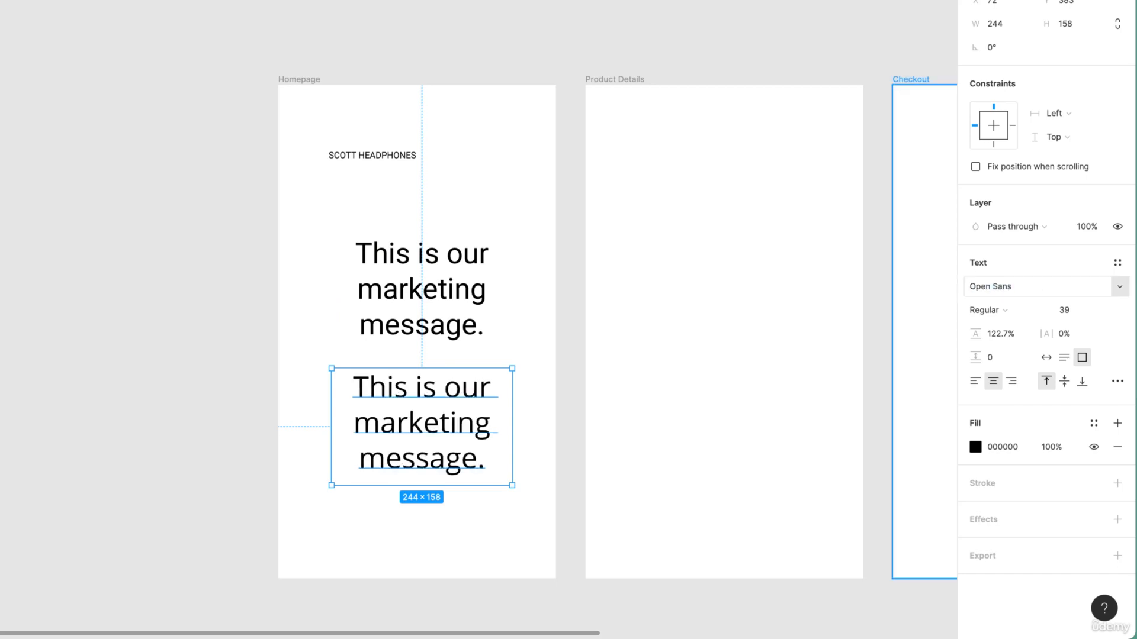
Step: Duplicate the Open Sans copy below itself, set the new copy's font to Source Sans Pro and deselect it
{"action": "left_click_drag", "start_coordinate": [443, 444], "coordinate": [452, 579], "text": "alt"}
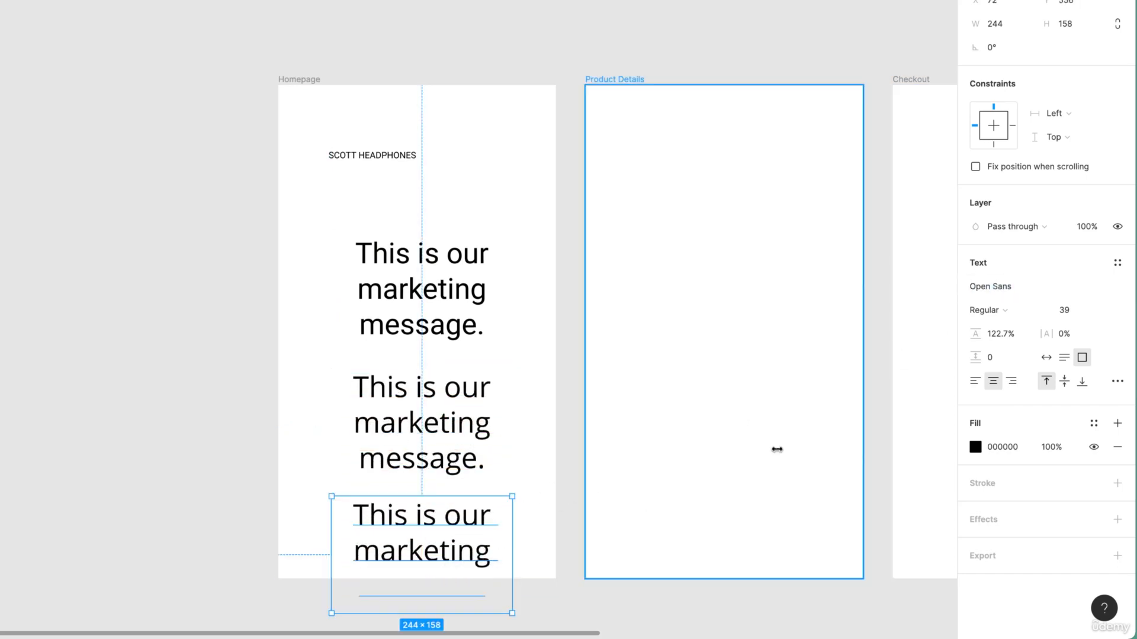
{"action": "left_click", "coordinate": [1008, 287]}
{"action": "type", "text": "Sound"}
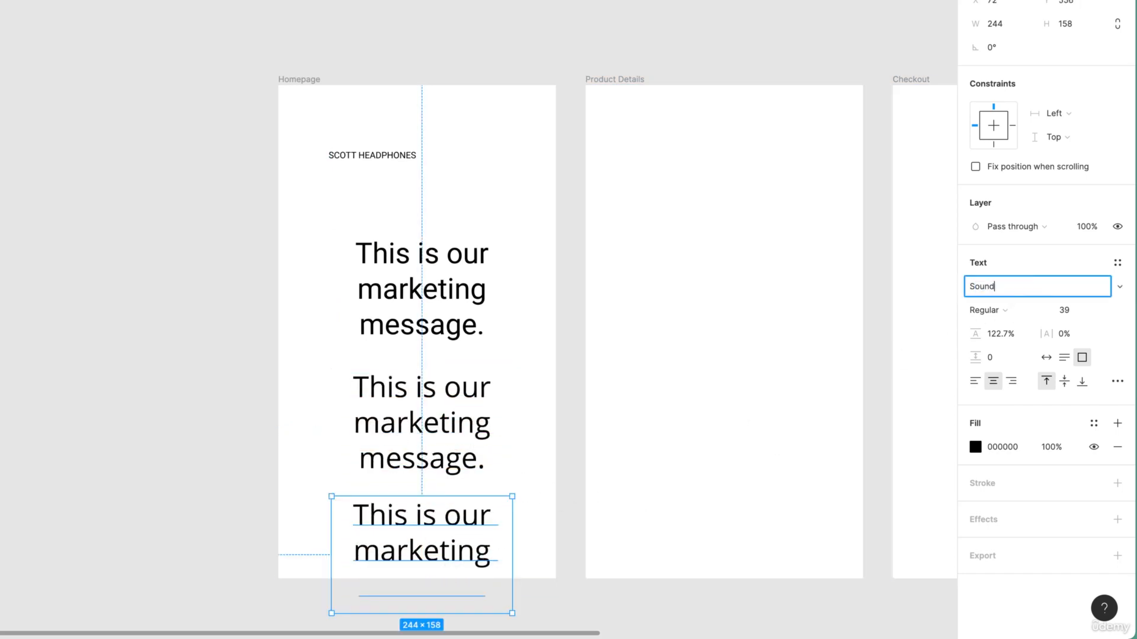
{"action": "key", "text": "BackSpace"}
{"action": "key", "text": "BackSpace"}
{"action": "type", "text": "rce Sans Pro"}
{"action": "key", "text": "Return"}
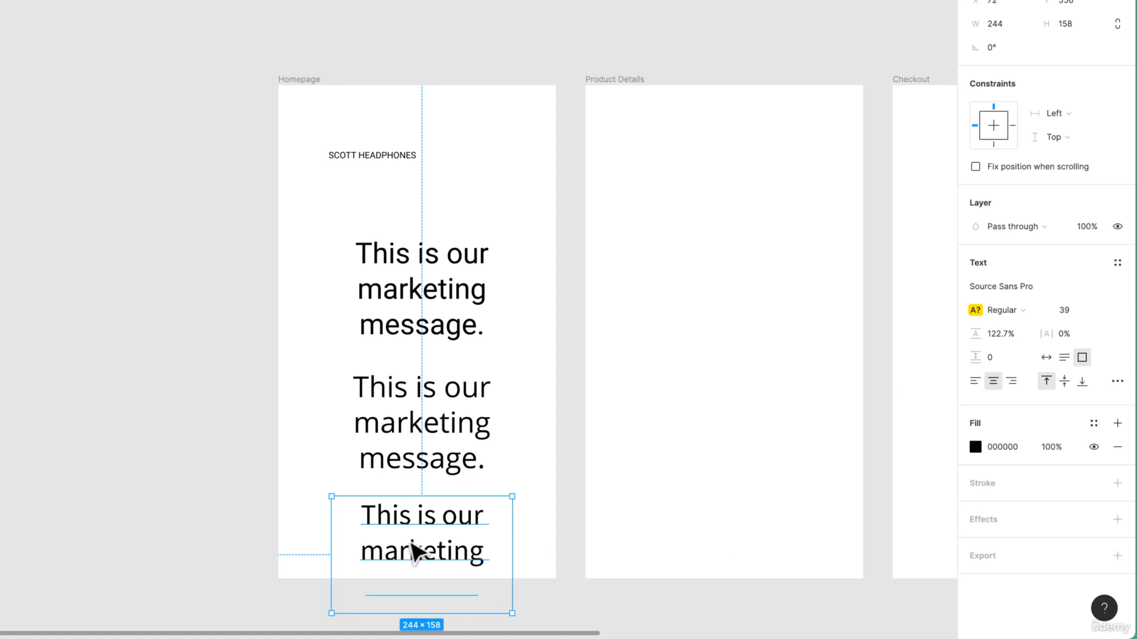
{"action": "left_click", "coordinate": [214, 338]}
{"action": "left_click_drag", "start_coordinate": [266, 375], "coordinate": [261, 292]}
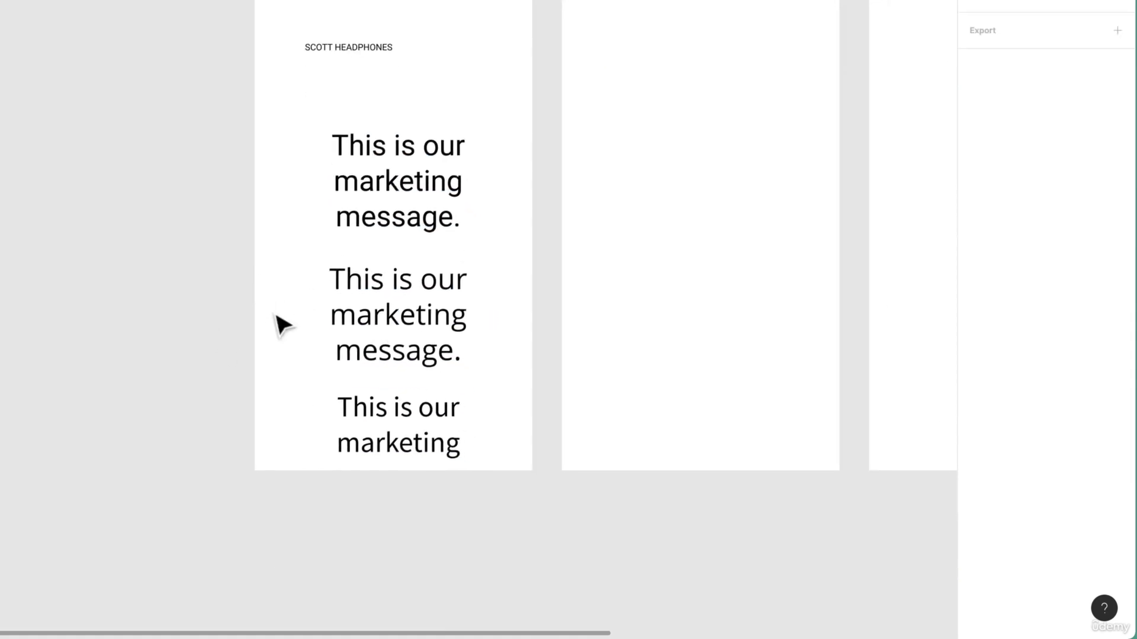
Step: Move the three marketing message versions up together so they fit within the Homepage frame below the heading, and deselect them
{"action": "left_click", "coordinate": [406, 414]}
{"action": "left_click_drag", "start_coordinate": [406, 414], "coordinate": [414, 355]}
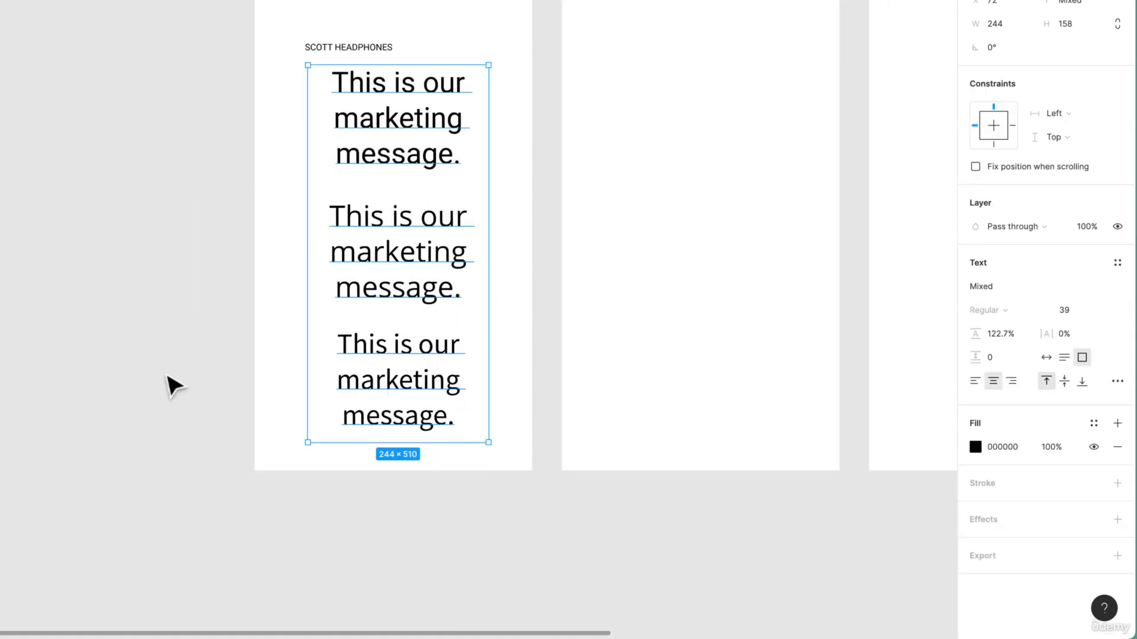
{"action": "left_click", "coordinate": [221, 239]}
Step: Compare the Roboto, Open Sans and Source Sans Pro versions of the marketing message by selecting each one in turn
{"action": "left_click", "coordinate": [472, 153]}
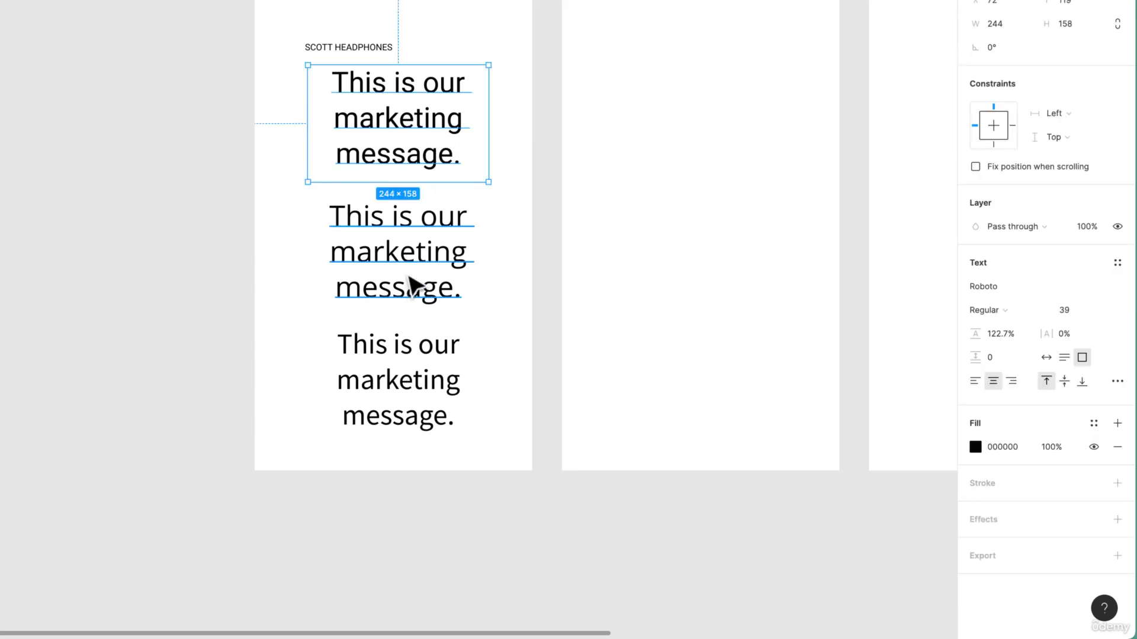
{"action": "left_click", "coordinate": [410, 286]}
{"action": "left_click", "coordinate": [423, 380]}
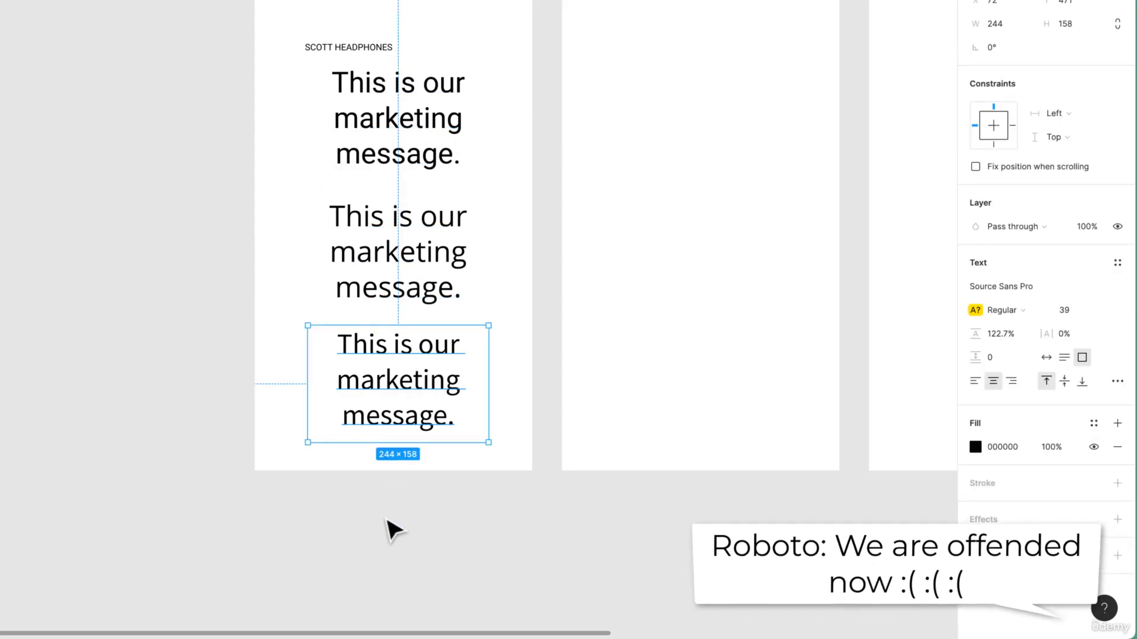
{"action": "left_click", "coordinate": [384, 536]}
{"action": "left_click_drag", "start_coordinate": [490, 353], "coordinate": [461, 489]}
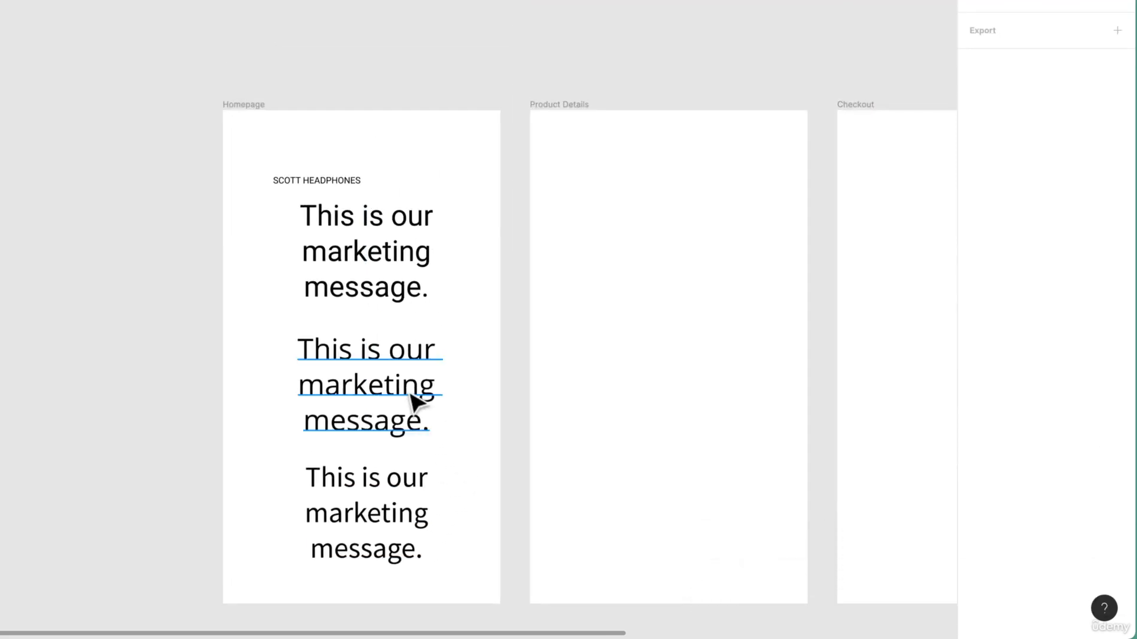
Step: Delete the Open Sans and Source Sans Pro copies and move the remaining Roboto message to X 65, Y 213, horizontally centered in the frame
{"action": "left_click_drag", "start_coordinate": [122, 417], "coordinate": [427, 482]}
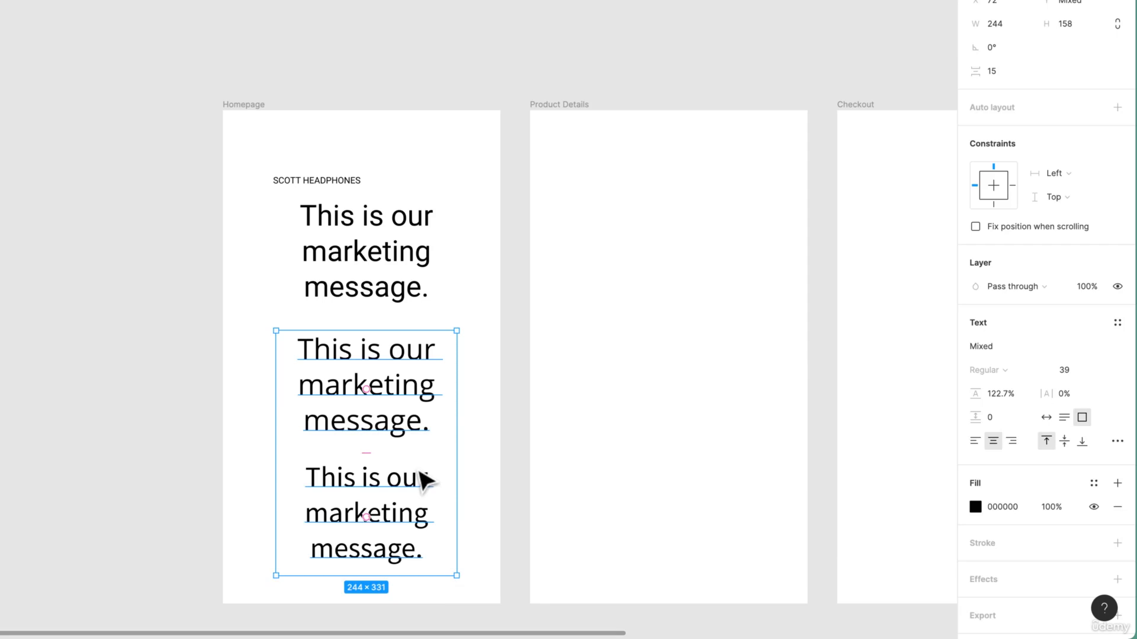
{"action": "key", "text": "Delete"}
{"action": "left_click_drag", "start_coordinate": [401, 249], "coordinate": [407, 326]}
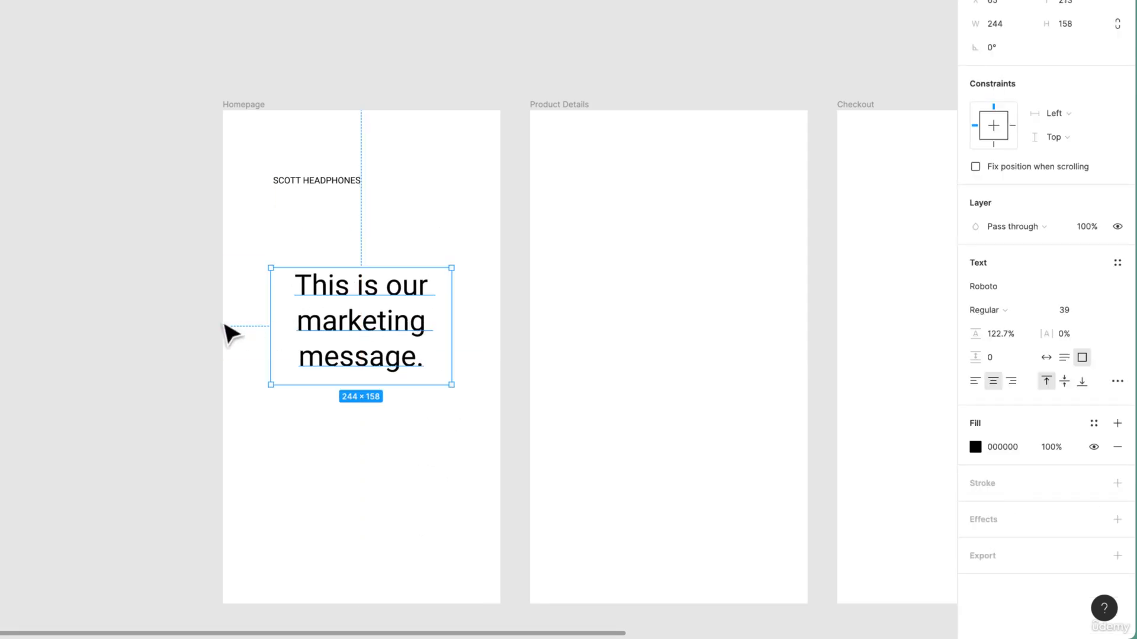
Step: Examine the font weights available for the marketing message's Roboto font without changing the weight
{"action": "left_click", "coordinate": [1028, 311]}
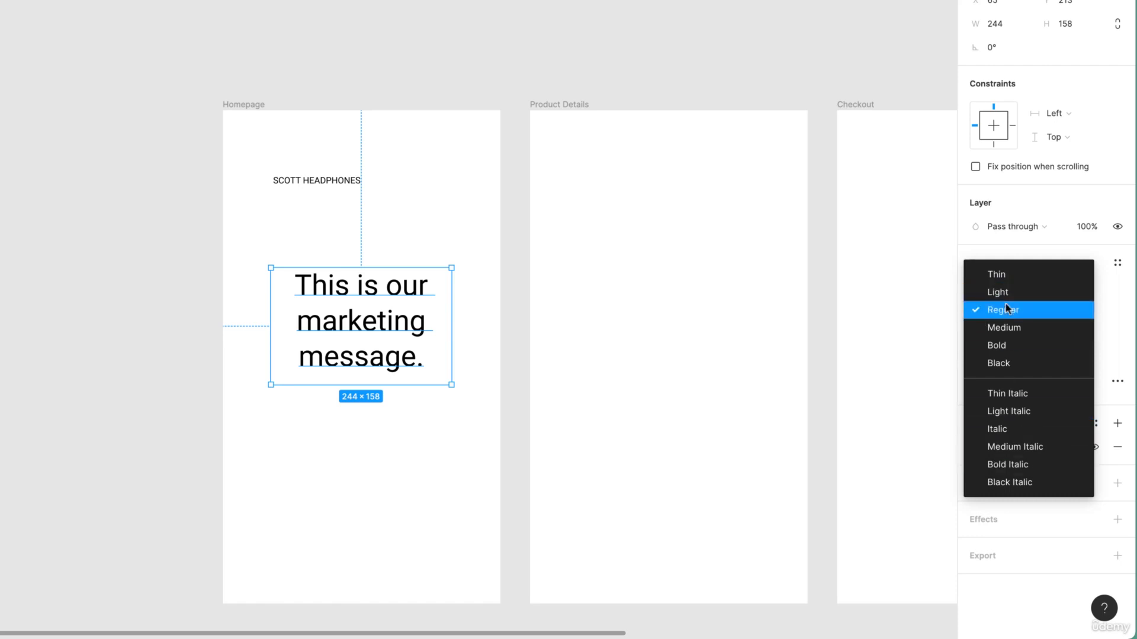
{"action": "left_click", "coordinate": [95, 357]}
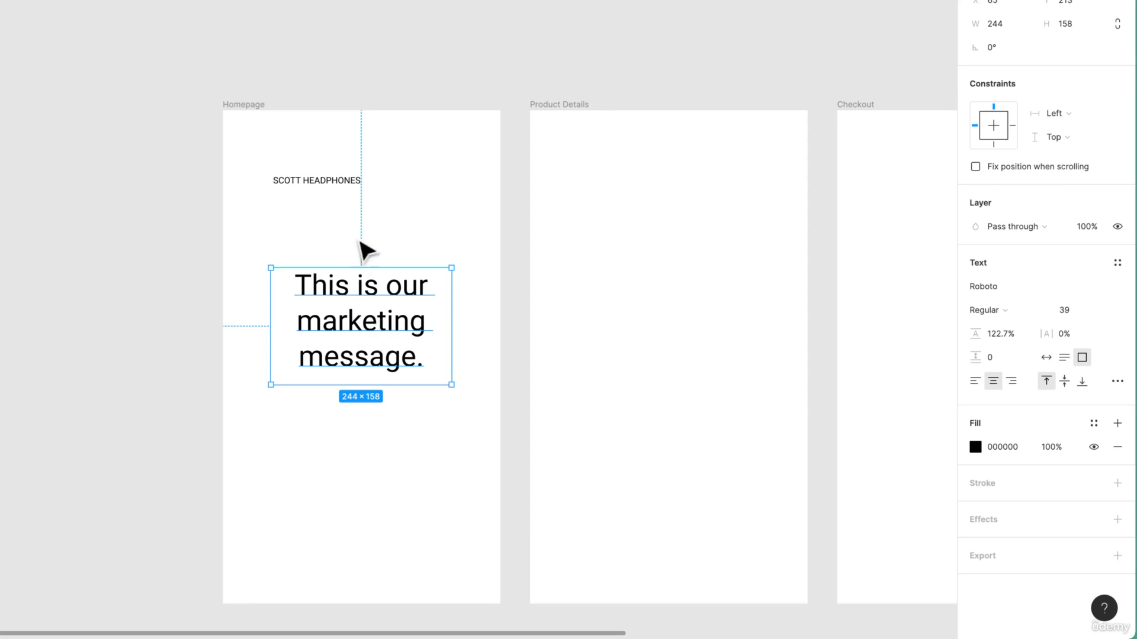
Step: Move the SCOTT HEADPHONES heading to the Homepage frame's top-left corner at X 20, Y 17, and set its font weight to Bold
{"action": "left_click", "coordinate": [347, 181]}
{"action": "left_click_drag", "start_coordinate": [344, 183], "coordinate": [308, 130]}
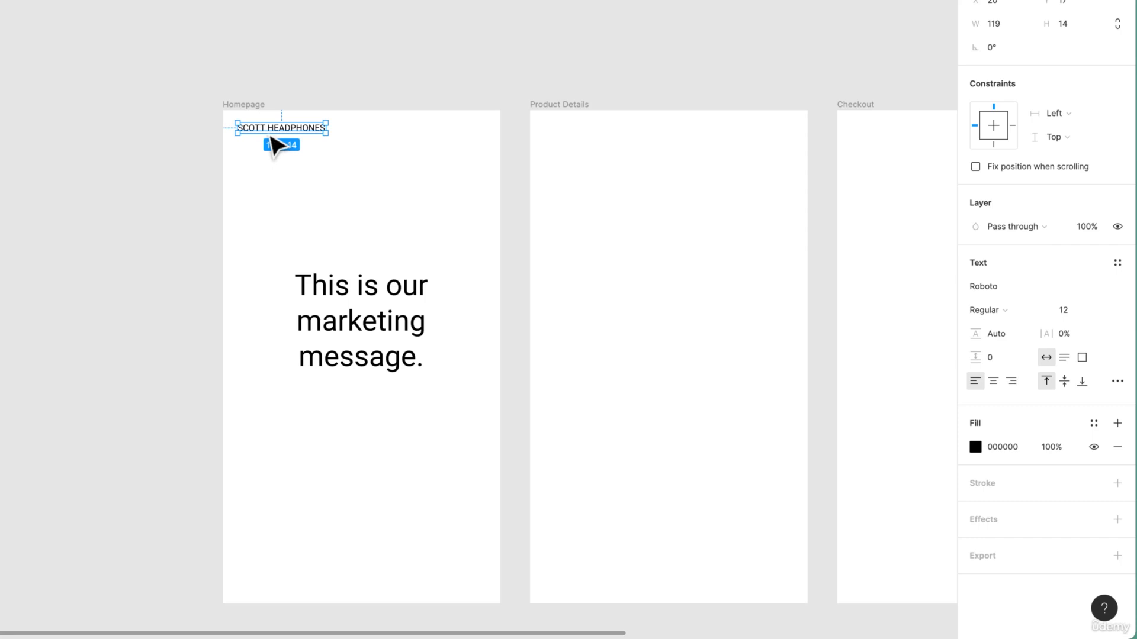
{"action": "double_click", "coordinate": [269, 129]}
{"action": "left_click", "coordinate": [271, 129]}
{"action": "key", "text": "Escape"}
{"action": "left_click", "coordinate": [1000, 310]}
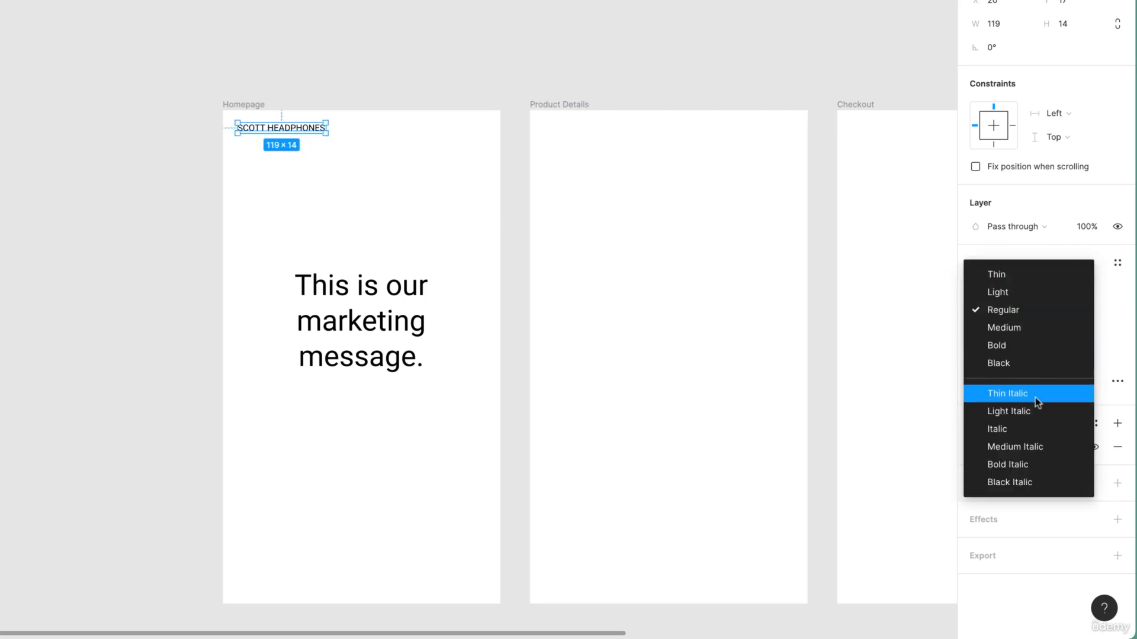
{"action": "left_click", "coordinate": [1026, 347]}
{"action": "left_click", "coordinate": [109, 284]}
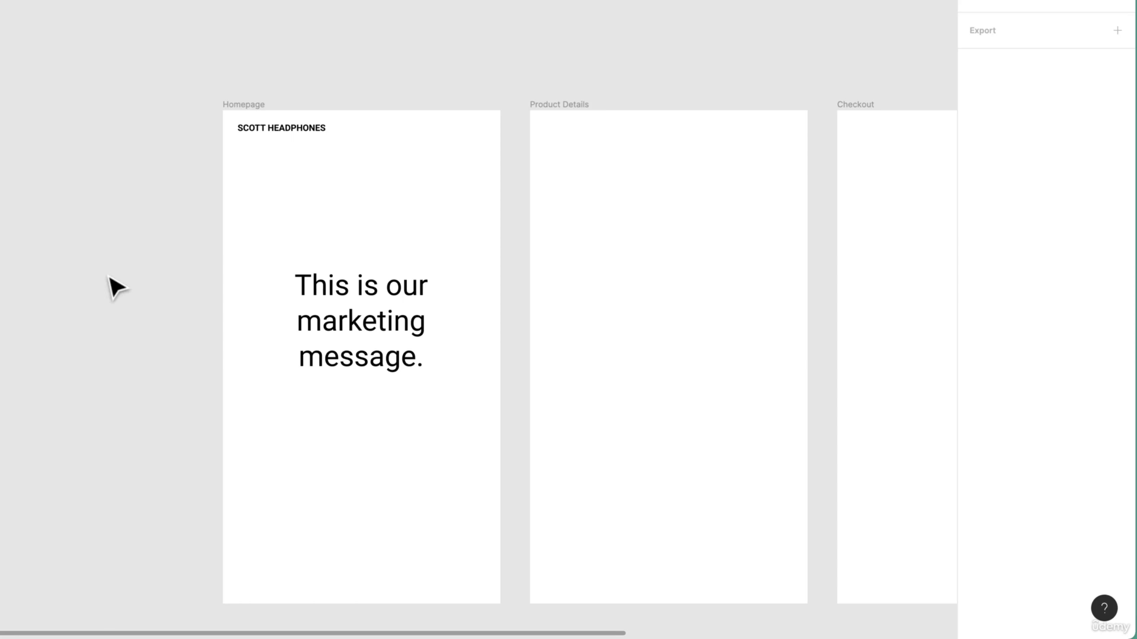
Step: Reset the marketing message's line height to Auto and tighten it to 107.7%
{"action": "left_click", "coordinate": [350, 331]}
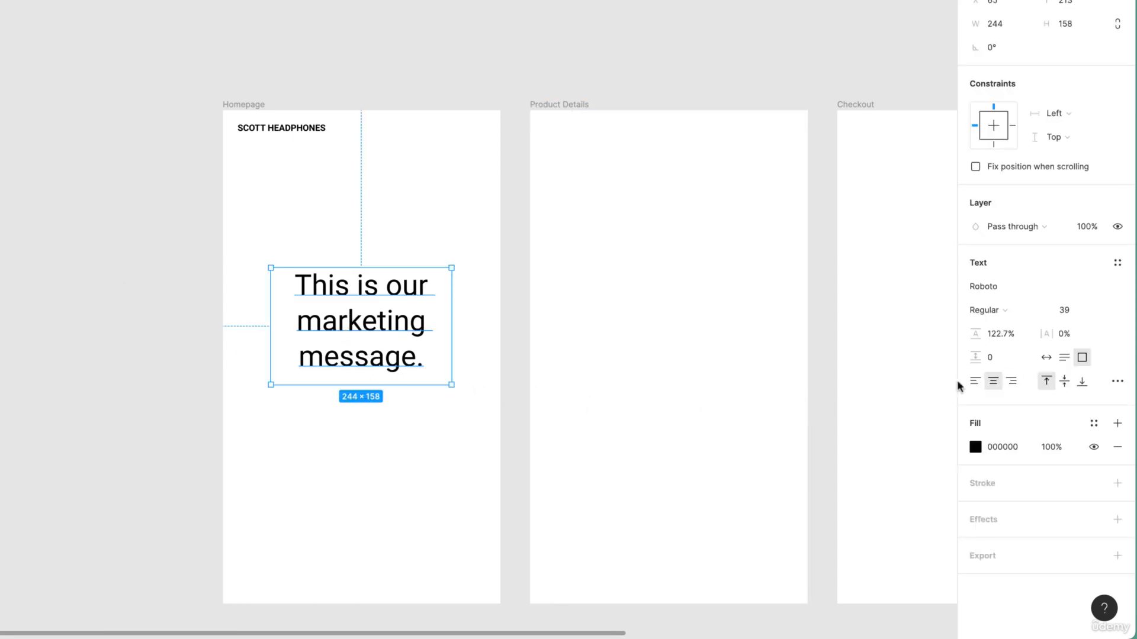
{"action": "left_click", "coordinate": [996, 337]}
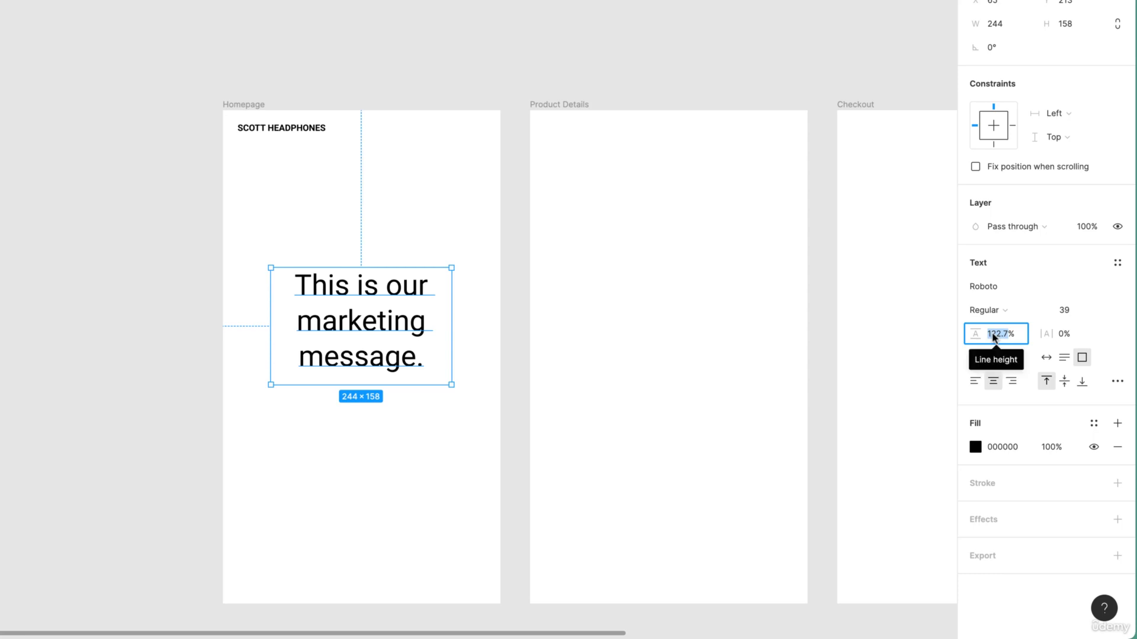
{"action": "key", "text": "BackSpace"}
{"action": "key", "text": "Return"}
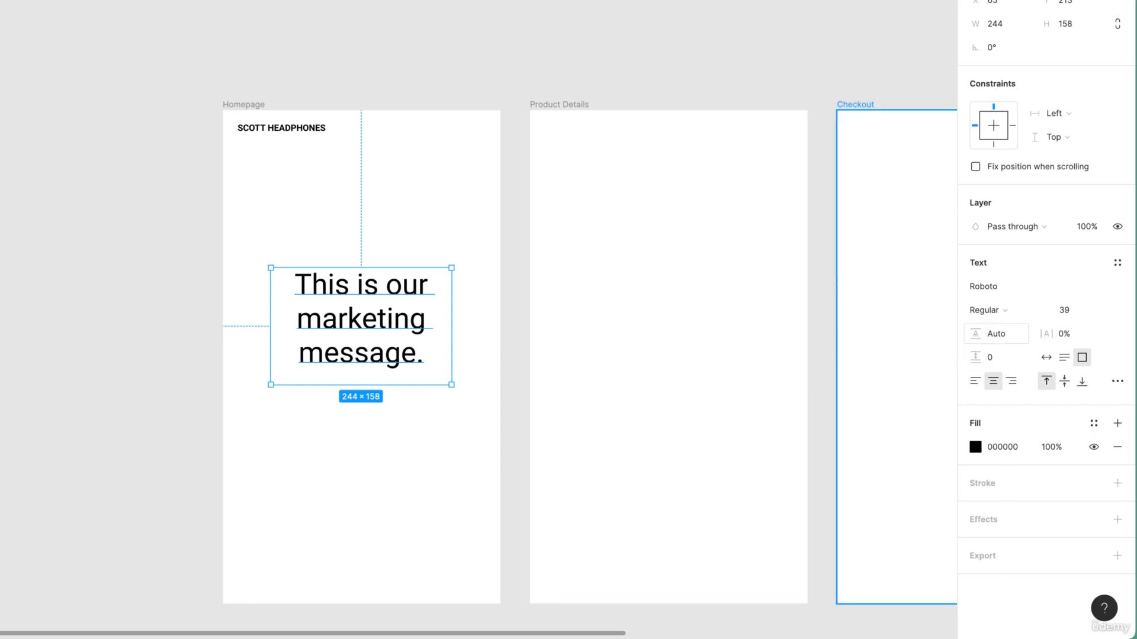
{"action": "left_click_drag", "start_coordinate": [975, 333], "coordinate": [240, 372]}
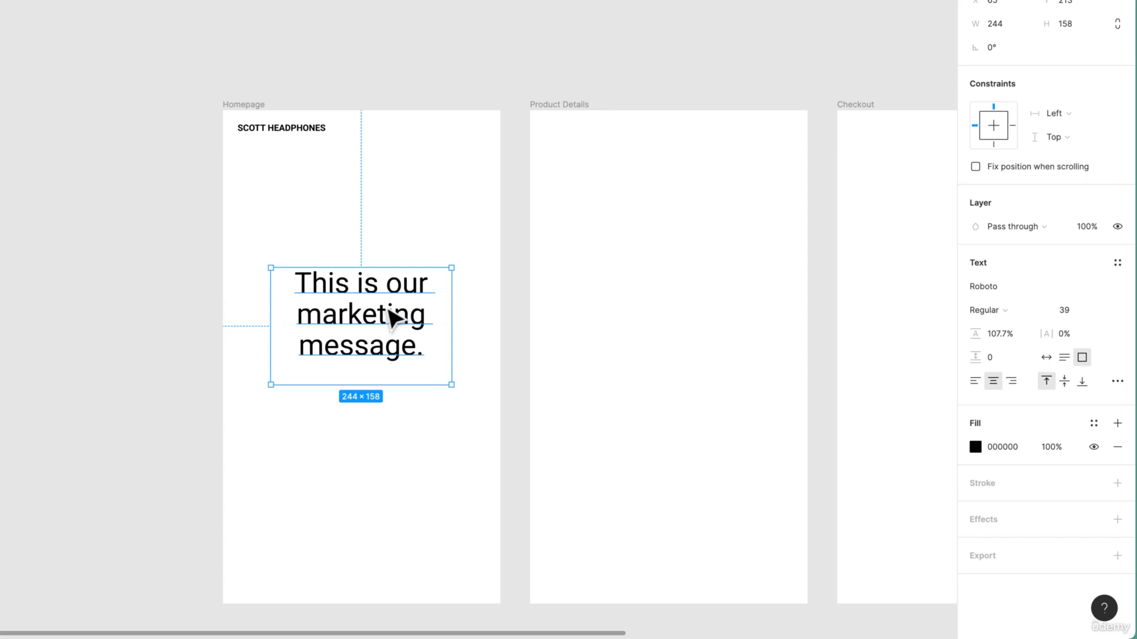
Step: Try moving and duplicating the SCOTT HEADPHONES heading toward the marketing message, undoing each move and removing each copy
{"action": "left_click", "coordinate": [301, 131]}
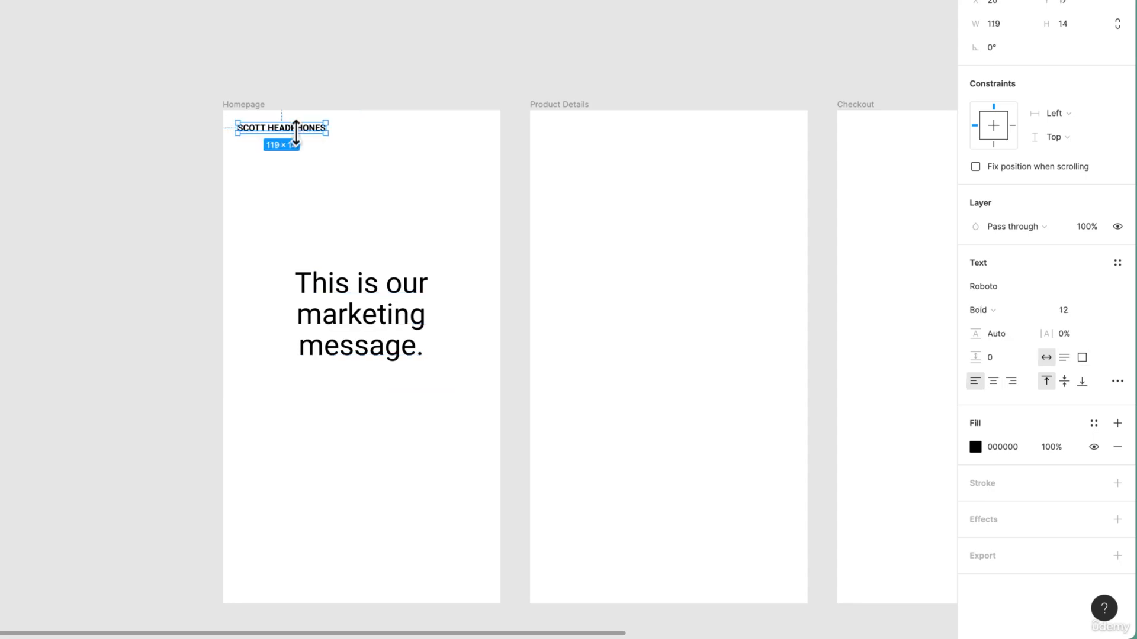
{"action": "left_click_drag", "start_coordinate": [313, 134], "coordinate": [386, 218]}
{"action": "key", "text": "super+z"}
{"action": "left_click_drag", "start_coordinate": [304, 135], "coordinate": [364, 200], "text": "alt"}
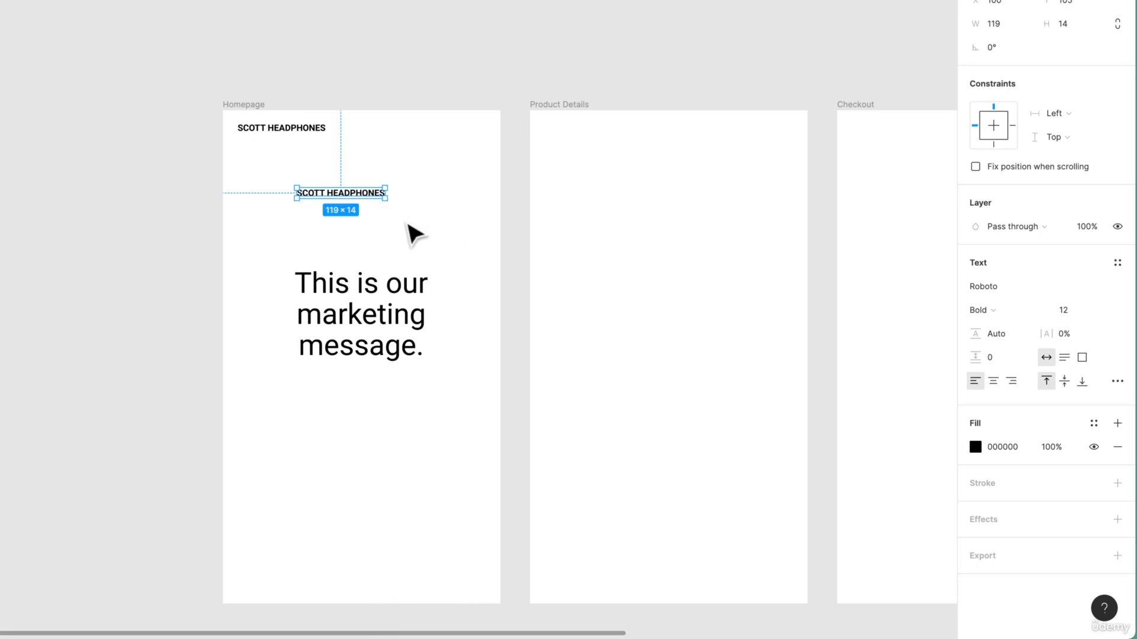
{"action": "key", "text": "Delete"}
{"action": "left_click", "coordinate": [302, 129]}
{"action": "left_click_drag", "start_coordinate": [300, 131], "coordinate": [385, 183]}
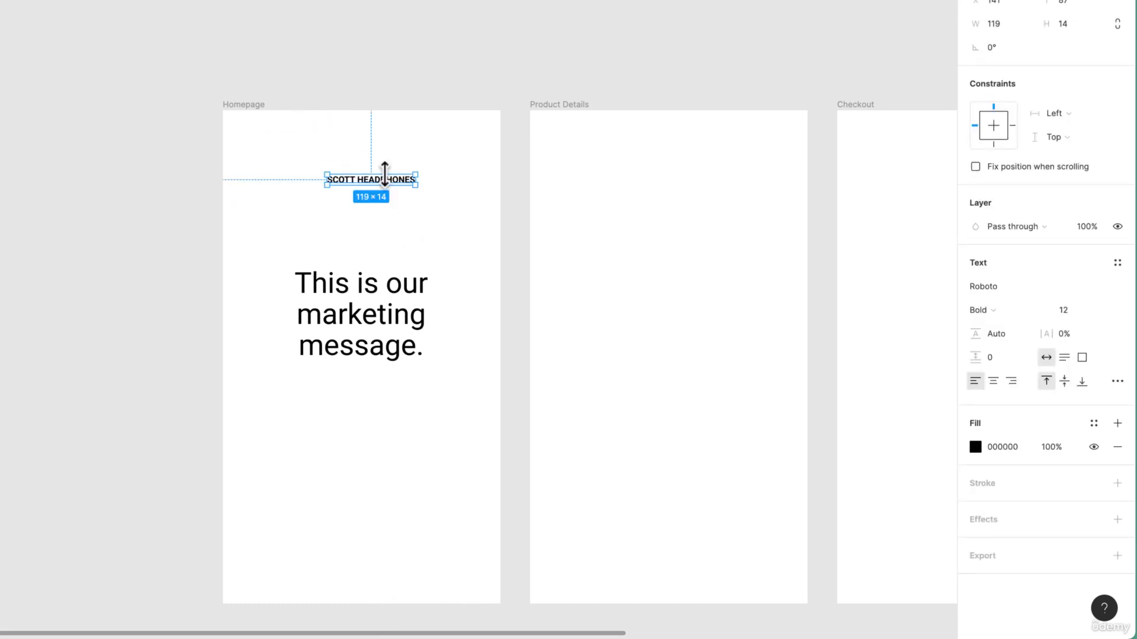
{"action": "key", "text": "super+z"}
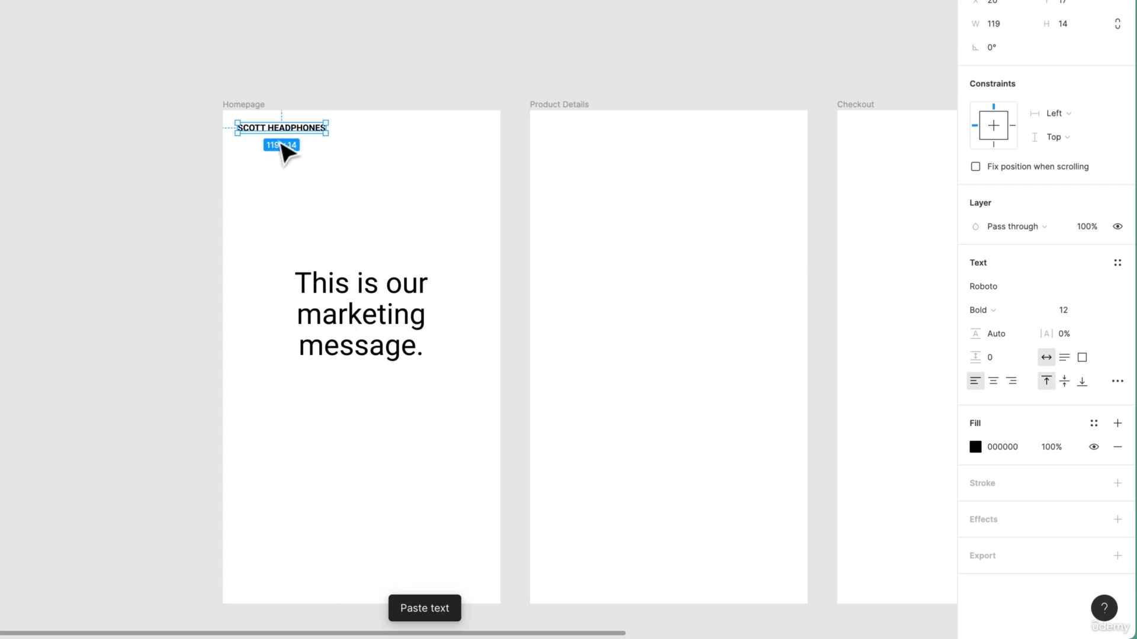
{"action": "left_click_drag", "start_coordinate": [320, 146], "coordinate": [379, 179], "text": "alt"}
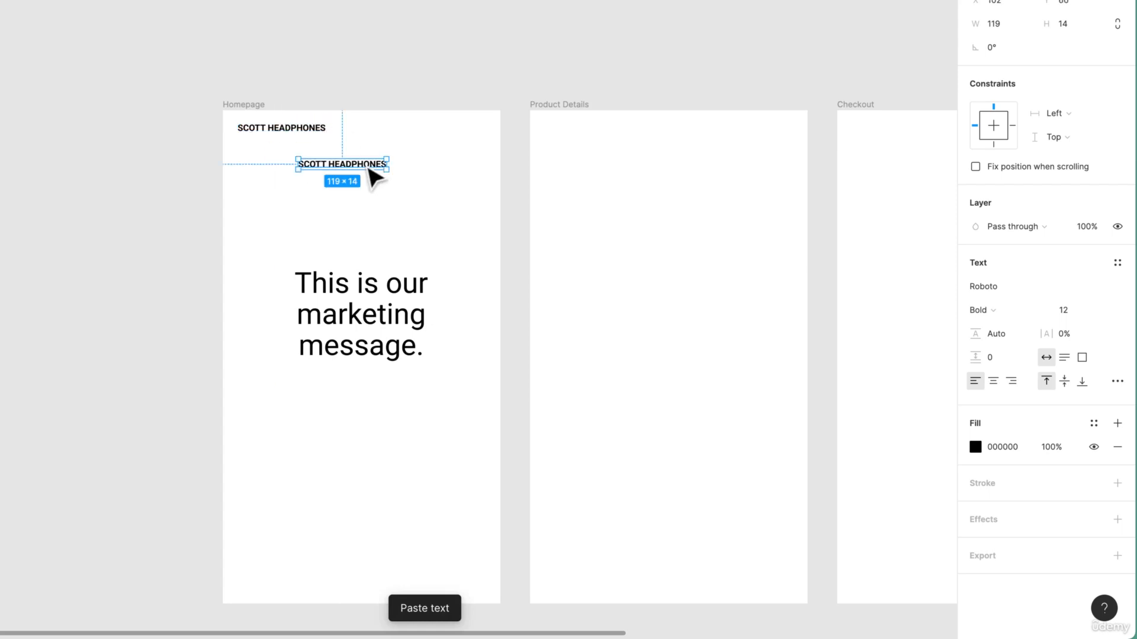
{"action": "key", "text": "super+z"}
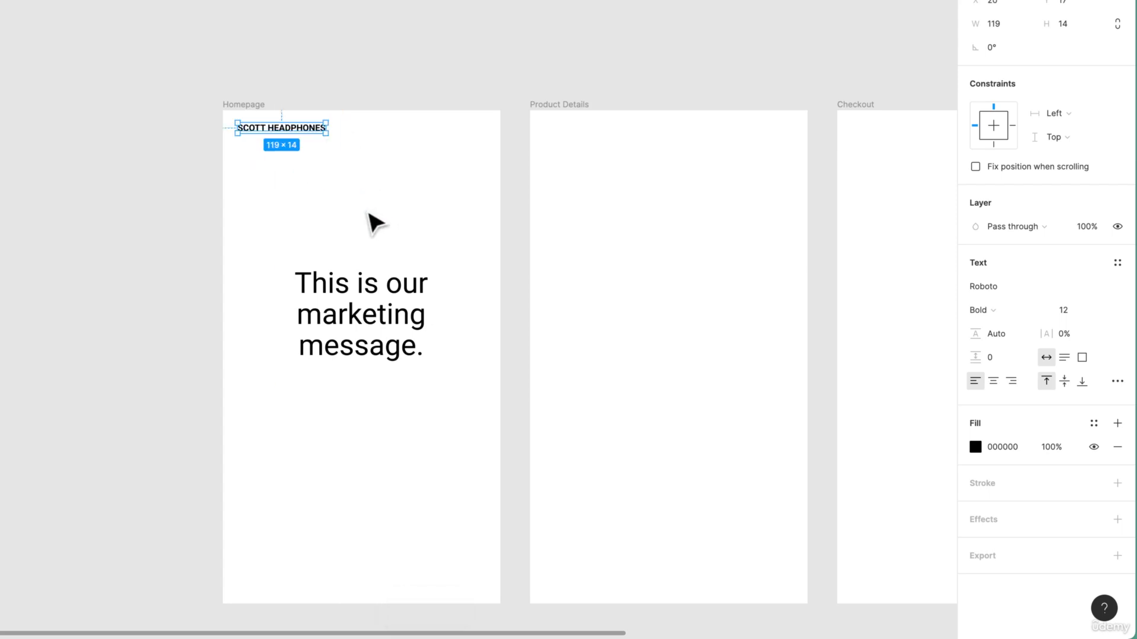
Step: Duplicate the SCOTT HEADPHONES heading below the marketing message and change the copy's text to "Buy Now"
{"action": "left_click_drag", "start_coordinate": [318, 141], "coordinate": [354, 434], "text": "alt"}
{"action": "double_click", "coordinate": [347, 427]}
{"action": "type", "text": "Bo"}
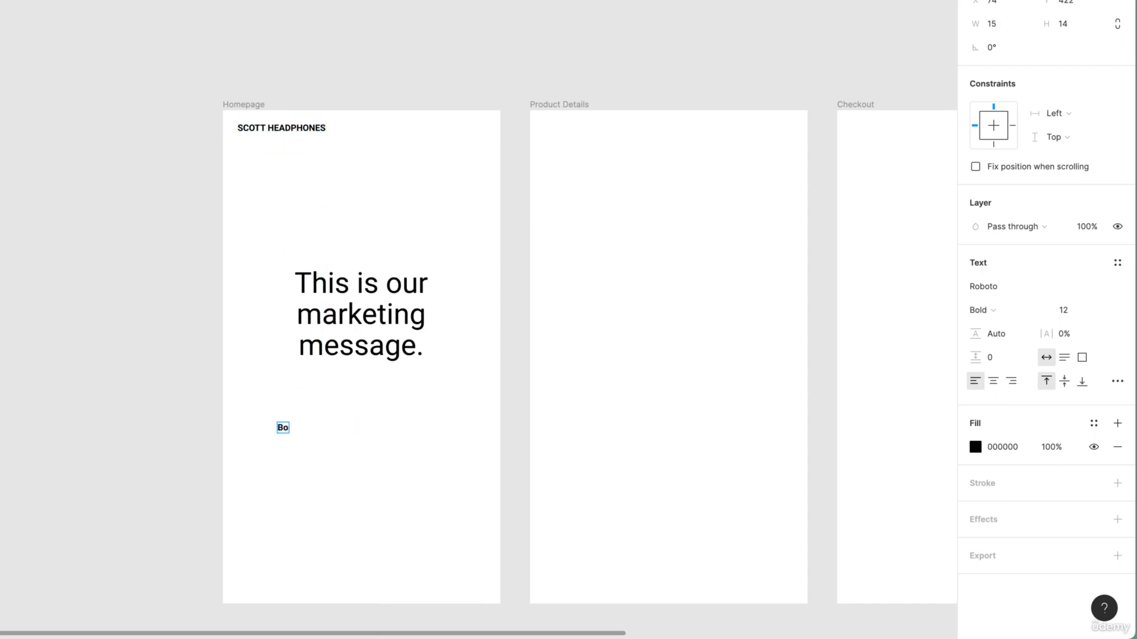
{"action": "type", "text": "uy Now"}
{"action": "key", "text": "Escape"}
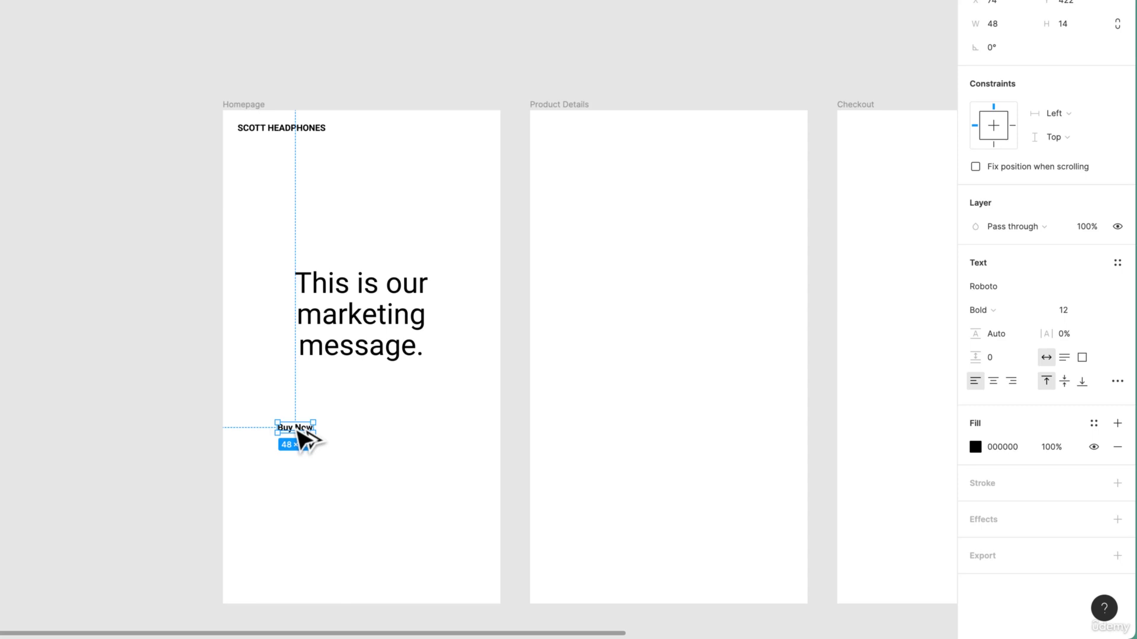
Step: Duplicate the Buy Now text to its right on the same line and change the copy's text to "Learn More"
{"action": "key", "text": "alt"}
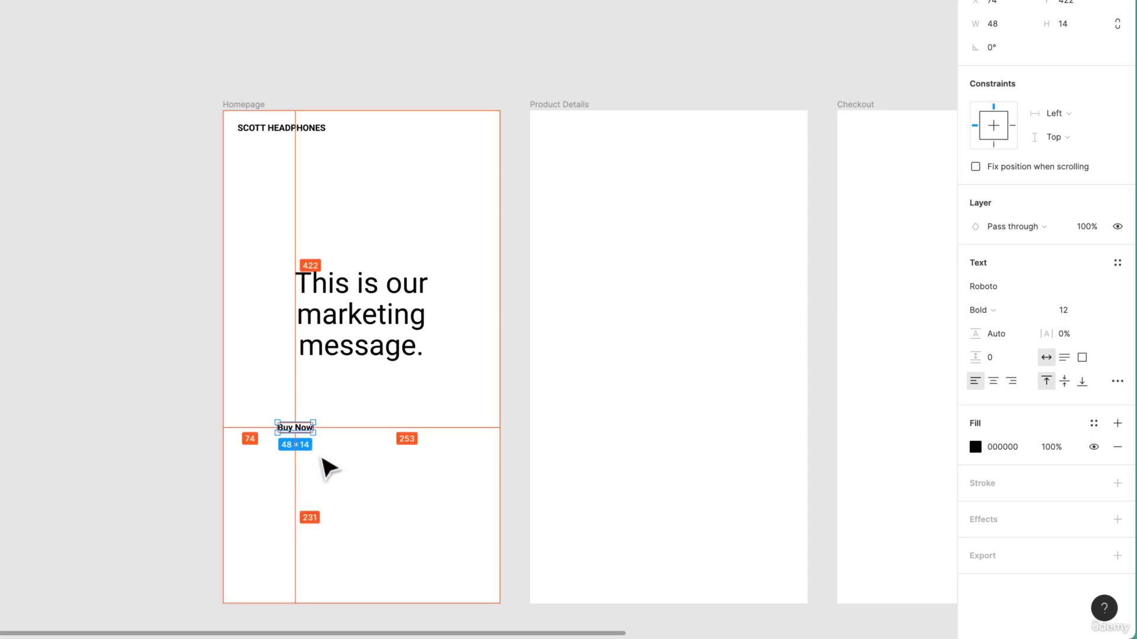
{"action": "key", "text": "alt"}
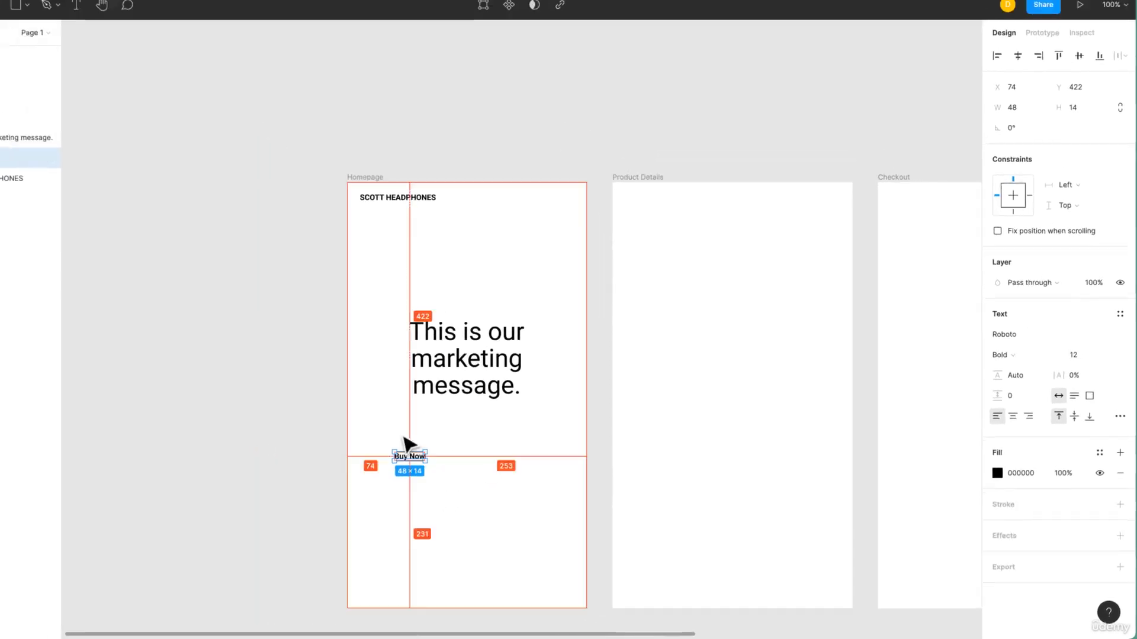
{"action": "key", "text": "alt"}
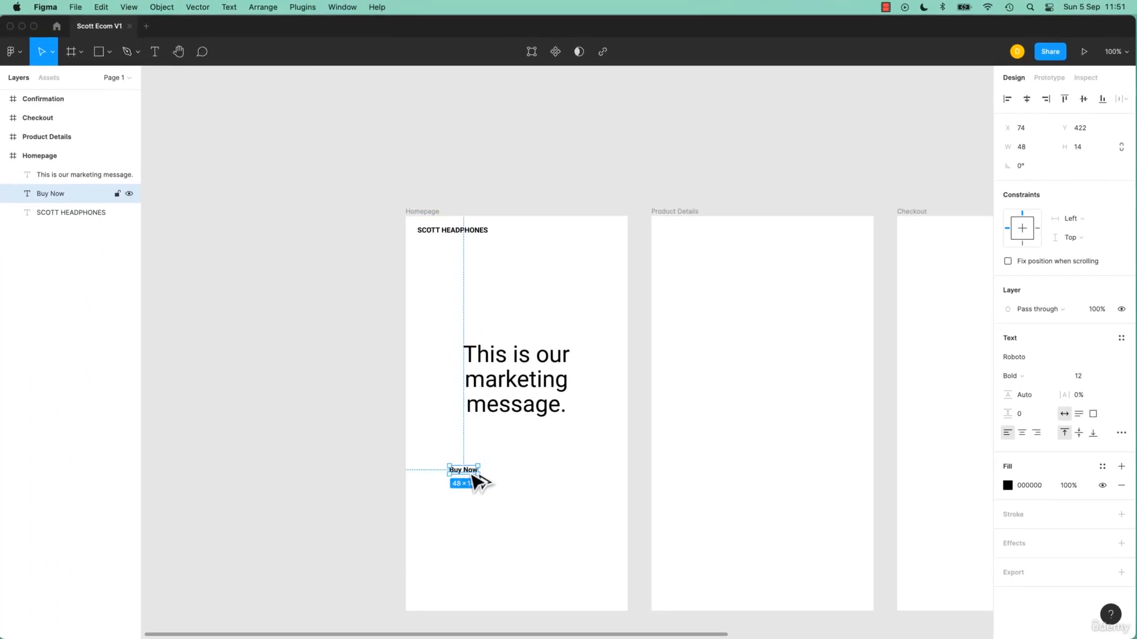
{"action": "left_click_drag", "start_coordinate": [469, 473], "coordinate": [517, 471]}
{"action": "double_click", "coordinate": [517, 469]}
{"action": "type", "text": "Learn M"}
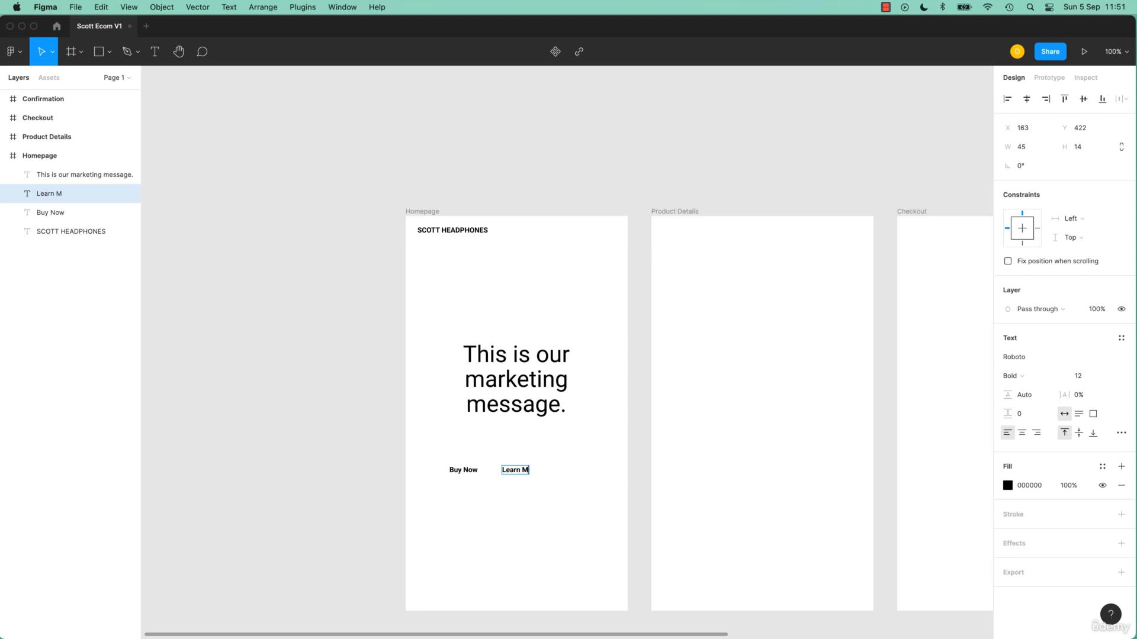
{"action": "key", "text": "Escape"}
Step: Move the Buy Now and Learn More texts together so they sit centered below the marketing message
{"action": "left_click", "coordinate": [463, 470], "text": "shift"}
{"action": "left_click_drag", "start_coordinate": [527, 472], "coordinate": [556, 477]}
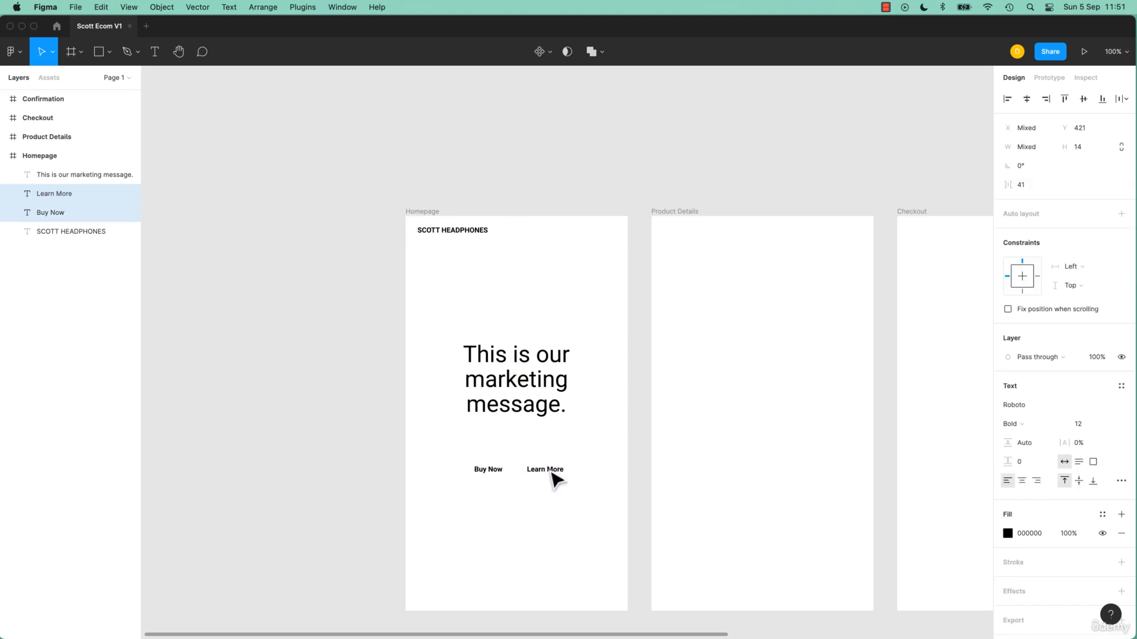
{"action": "left_click", "coordinate": [527, 421]}
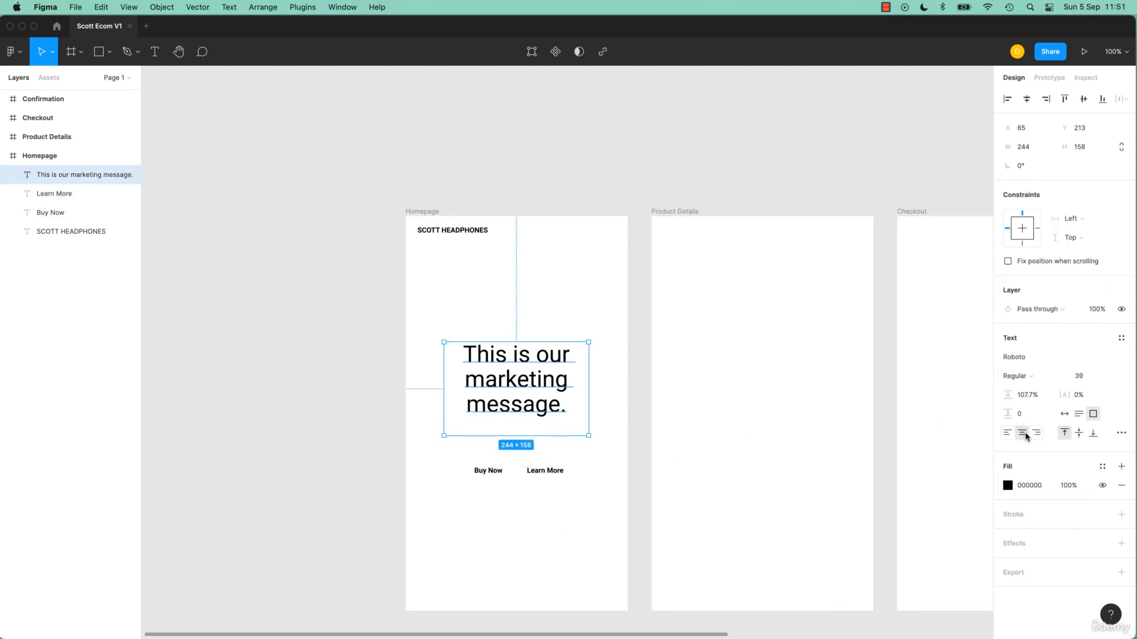
{"action": "double_click", "coordinate": [563, 414]}
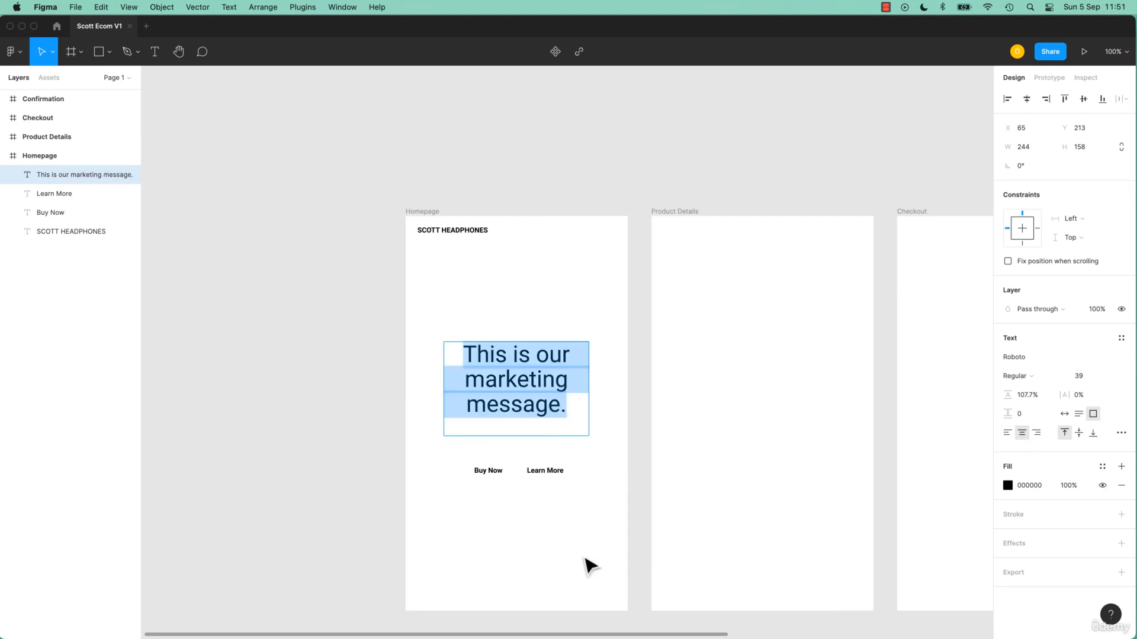
{"action": "key", "text": "Escape"}
Step: Duplicate the Buy Now text above the marketing message, change the copy to "Product Shot" and center it horizontally at X 151, Y 124
{"action": "left_click_drag", "start_coordinate": [491, 472], "coordinate": [525, 302], "text": "alt"}
{"action": "double_click", "coordinate": [519, 295]}
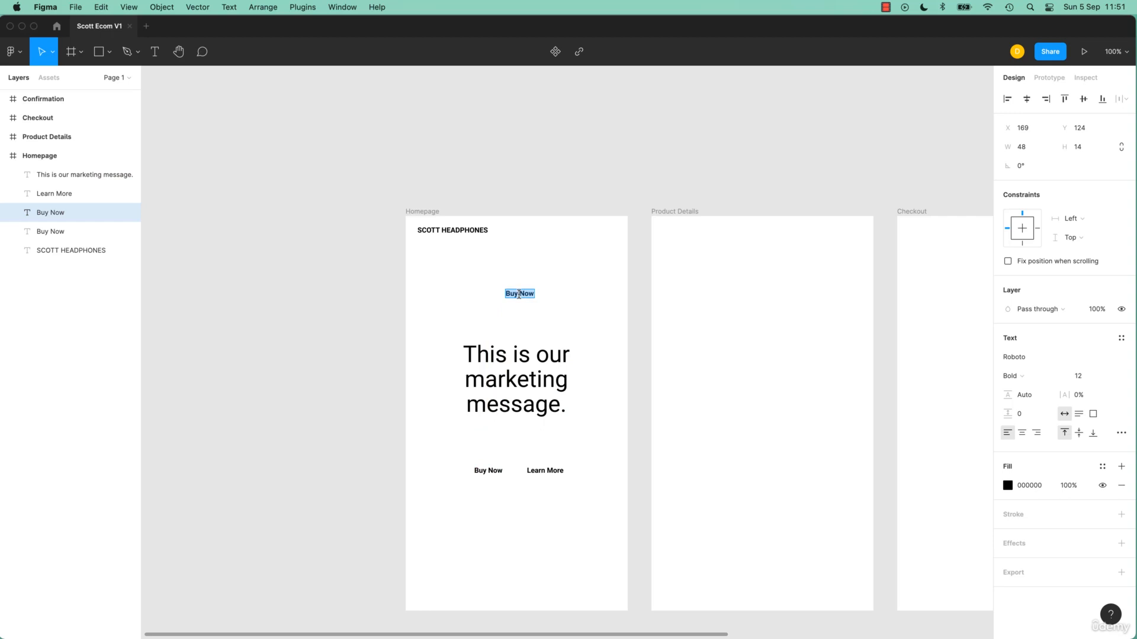
{"action": "type", "text": "Product Shot"}
{"action": "key", "text": "Escape"}
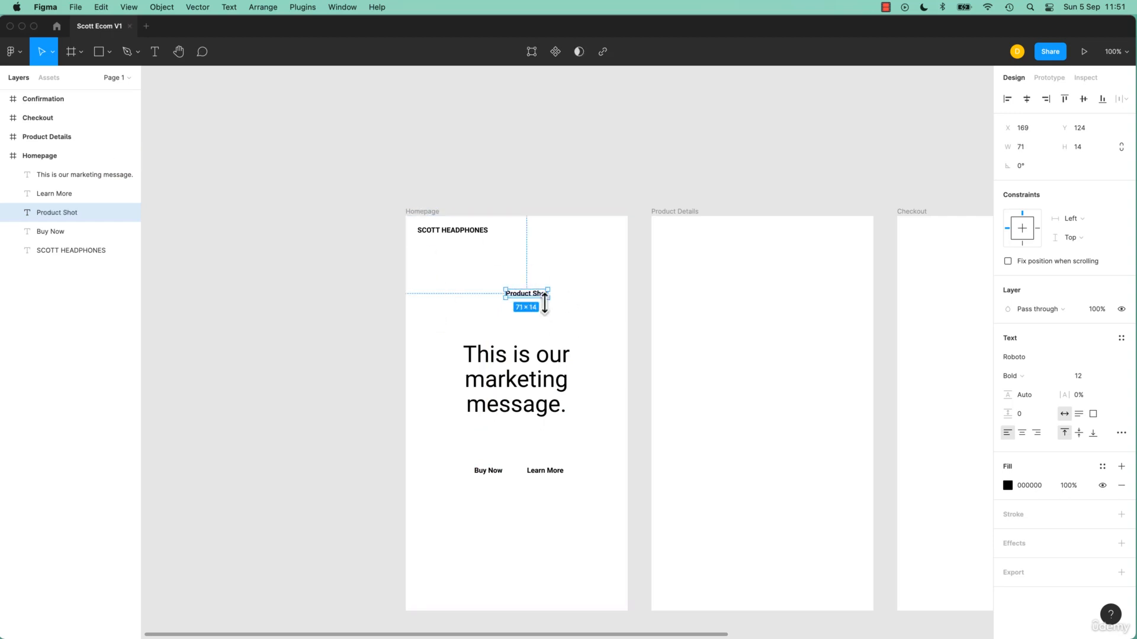
{"action": "left_click_drag", "start_coordinate": [541, 296], "coordinate": [530, 291]}
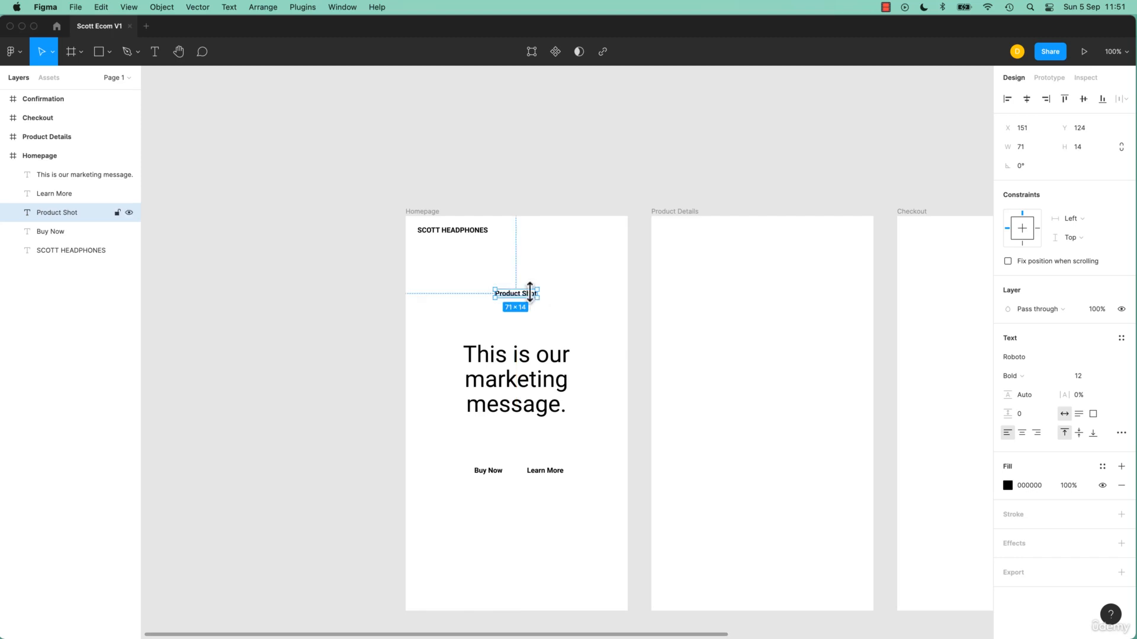
{"action": "left_click", "coordinate": [579, 317]}
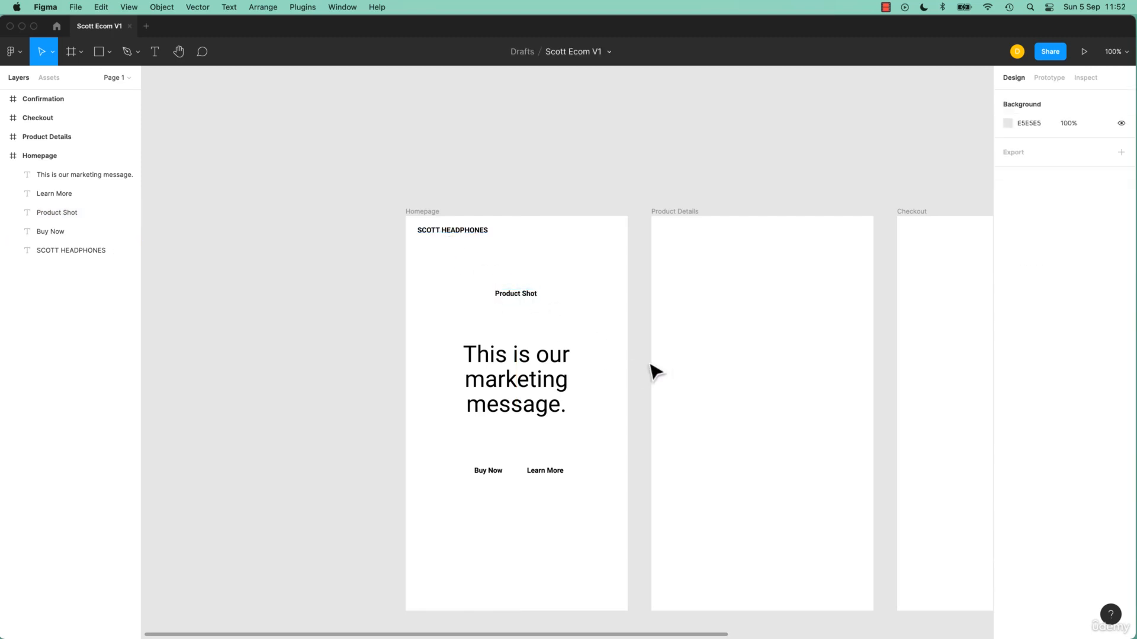
Step: Examine the marketing message's advanced type details, from alignment and letter case to stylistic sets and kerning, and close them
{"action": "left_click", "coordinate": [538, 392]}
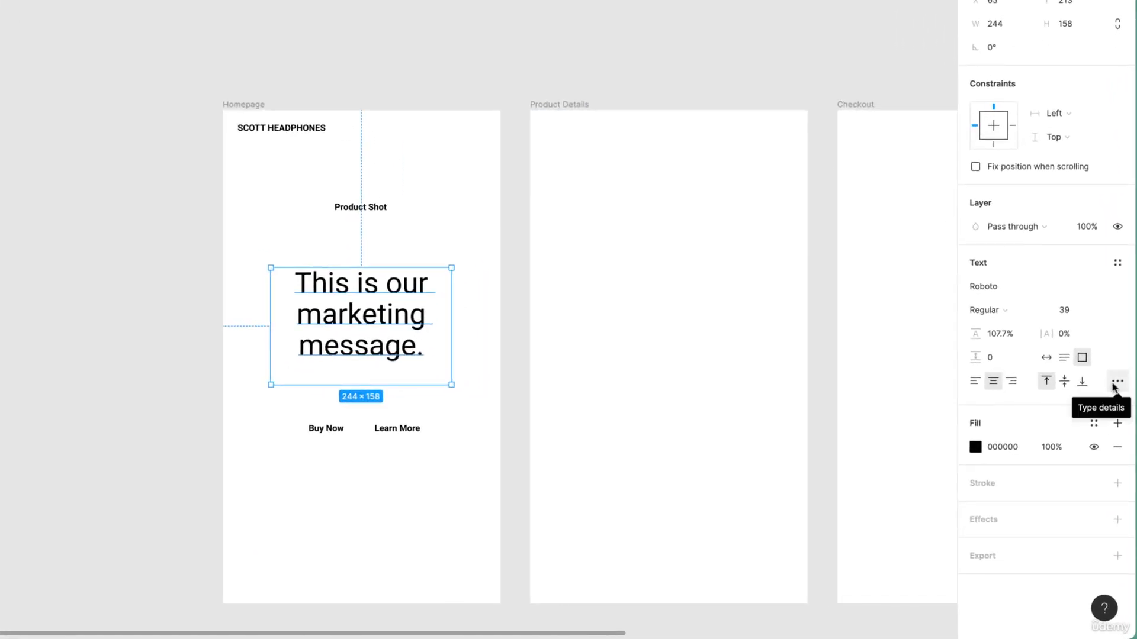
{"action": "left_click", "coordinate": [1116, 384]}
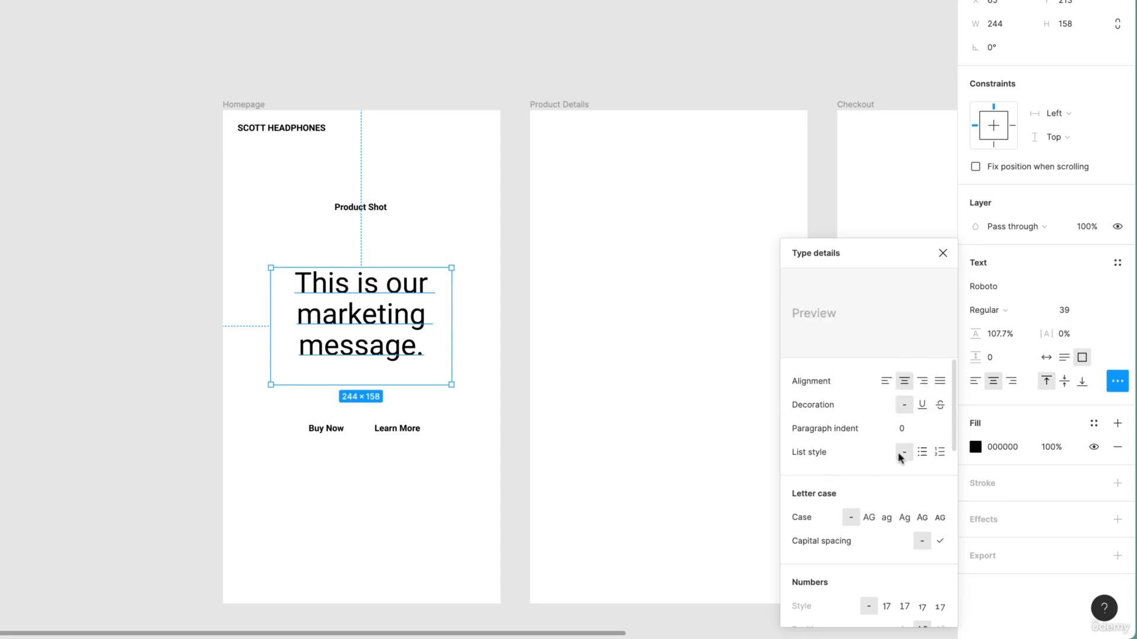
{"action": "scroll", "coordinate": [805, 462], "scroll_direction": "down", "scroll_amount": 3}
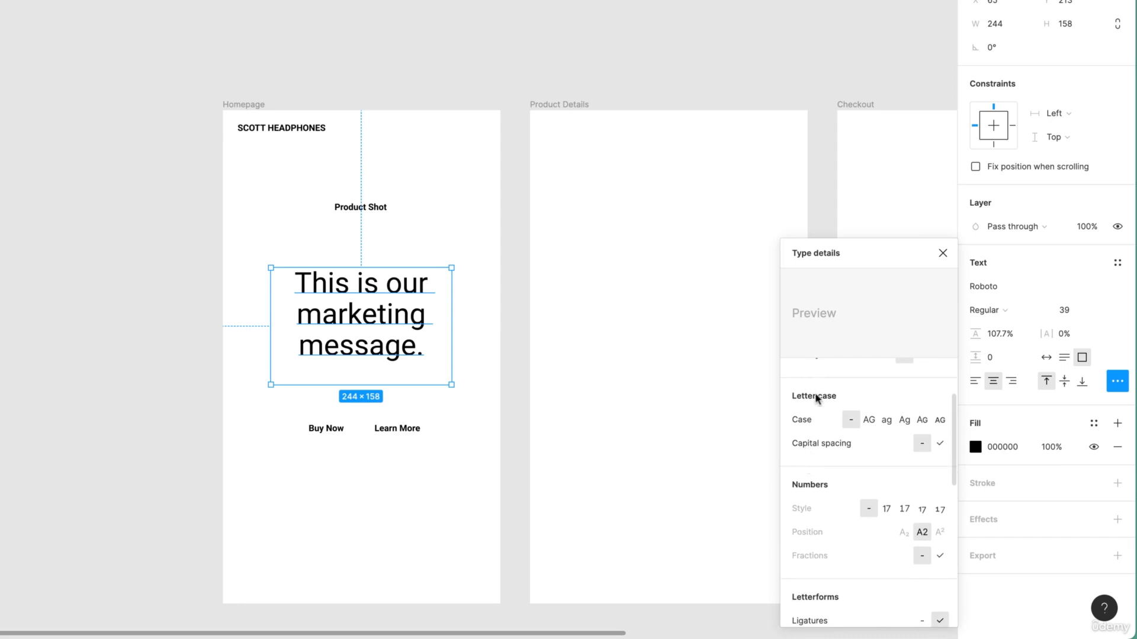
{"action": "scroll", "coordinate": [825, 462], "scroll_direction": "down", "scroll_amount": 3}
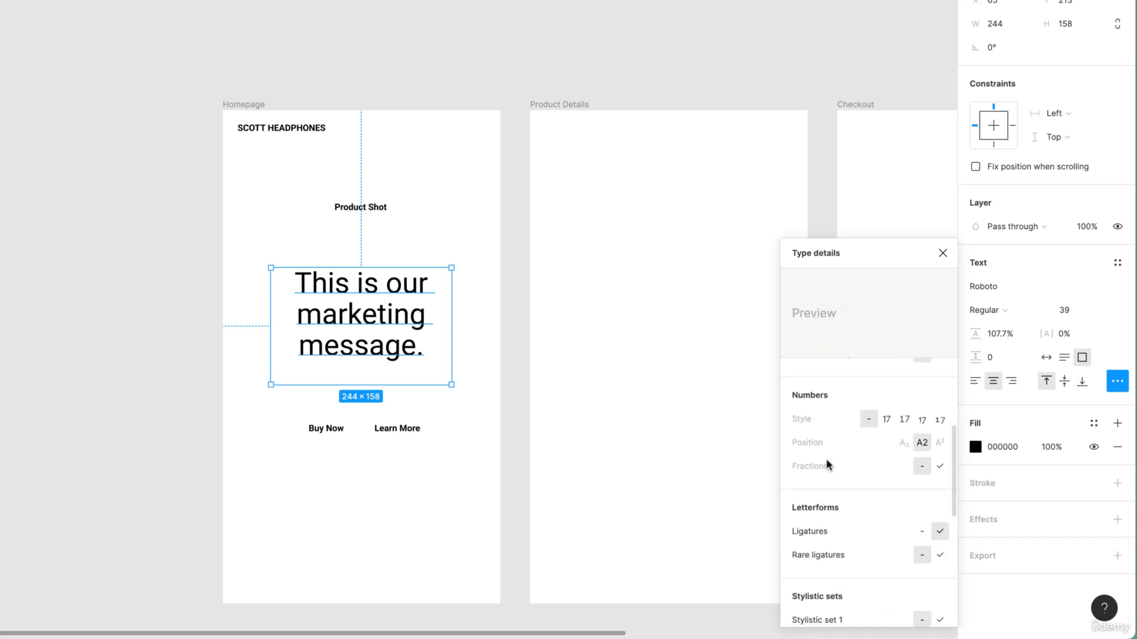
{"action": "scroll", "coordinate": [827, 465], "scroll_direction": "down", "scroll_amount": 2}
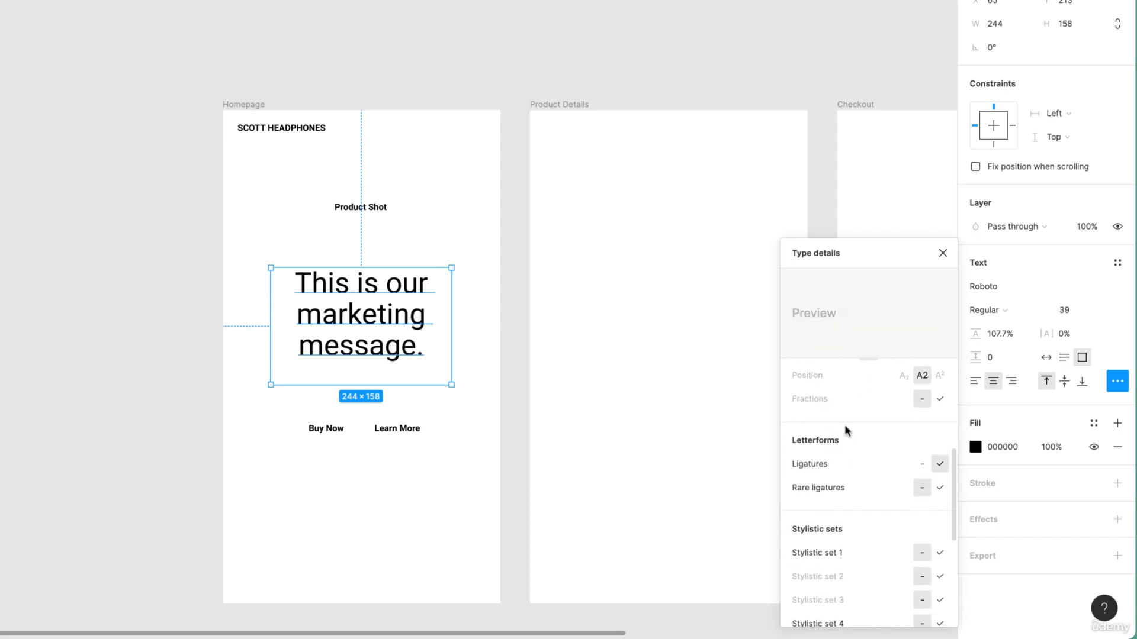
{"action": "scroll", "coordinate": [854, 456], "scroll_direction": "down", "scroll_amount": 1}
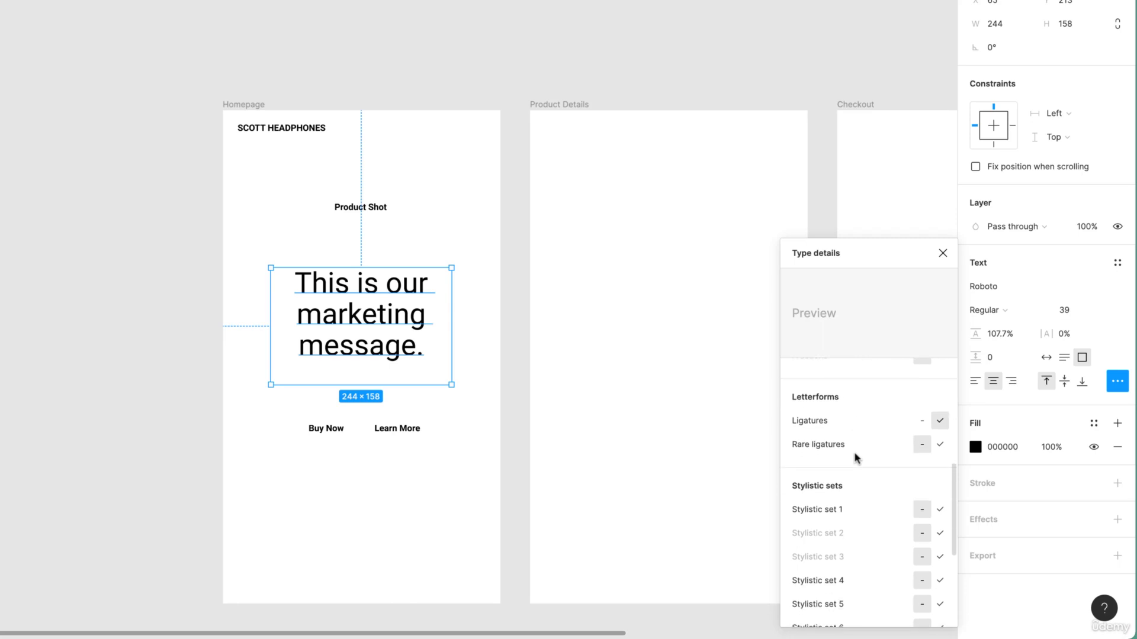
{"action": "scroll", "coordinate": [845, 428], "scroll_direction": "down", "scroll_amount": 6}
{"action": "scroll", "coordinate": [877, 464], "scroll_direction": "up", "scroll_amount": 2}
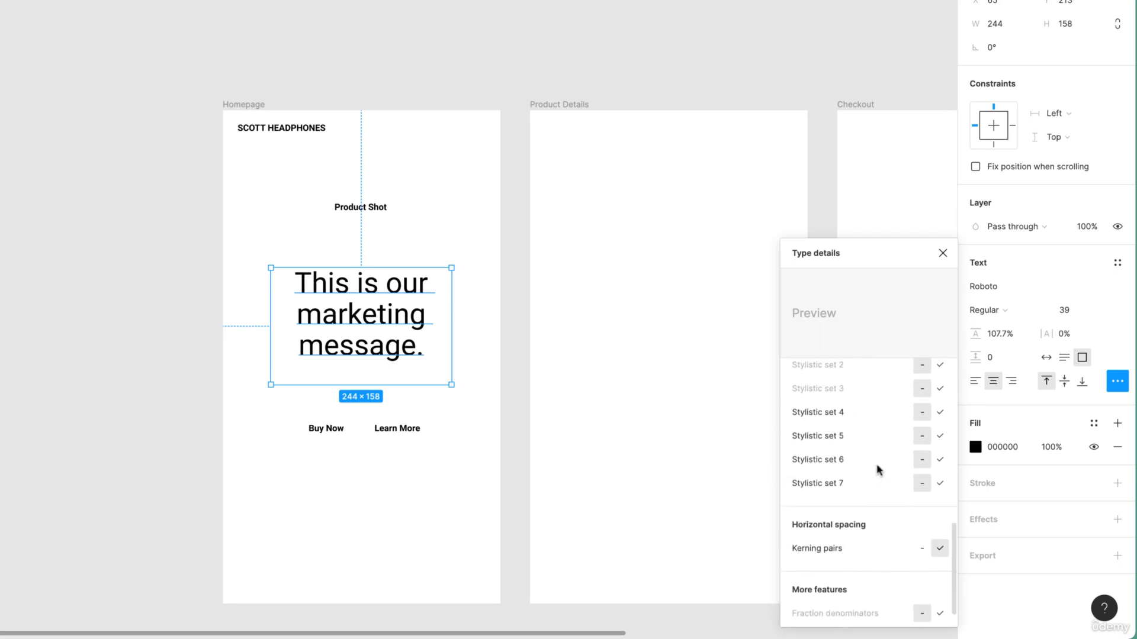
{"action": "scroll", "coordinate": [868, 452], "scroll_direction": "down", "scroll_amount": 2}
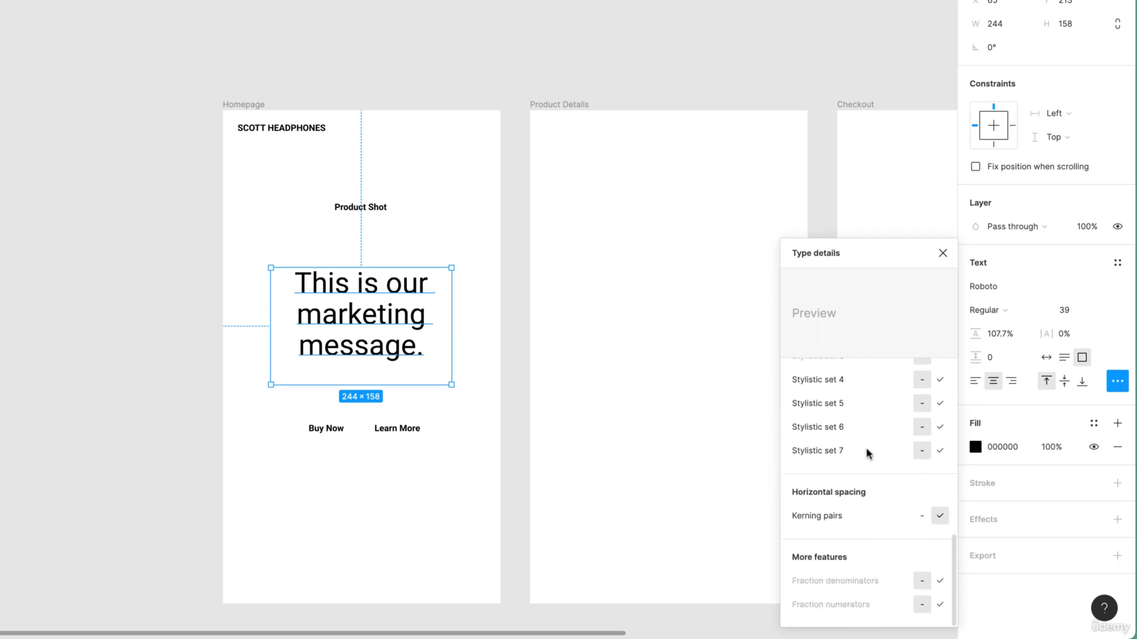
{"action": "scroll", "coordinate": [868, 452], "scroll_direction": "up", "scroll_amount": 6}
{"action": "left_click", "coordinate": [943, 255]}
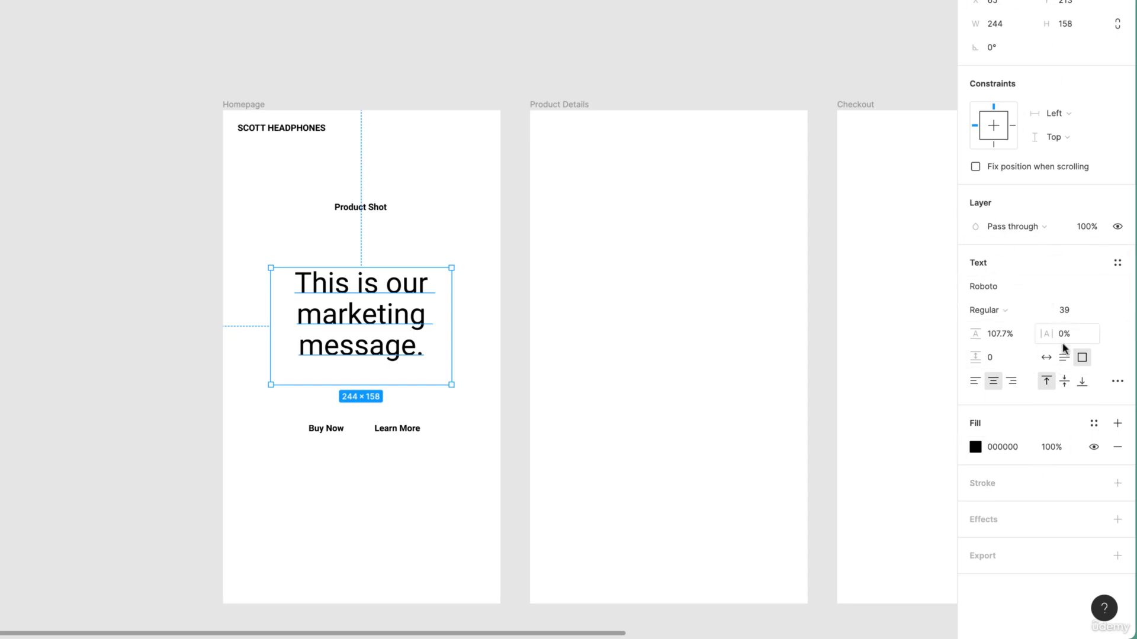
{"action": "left_click", "coordinate": [103, 426]}
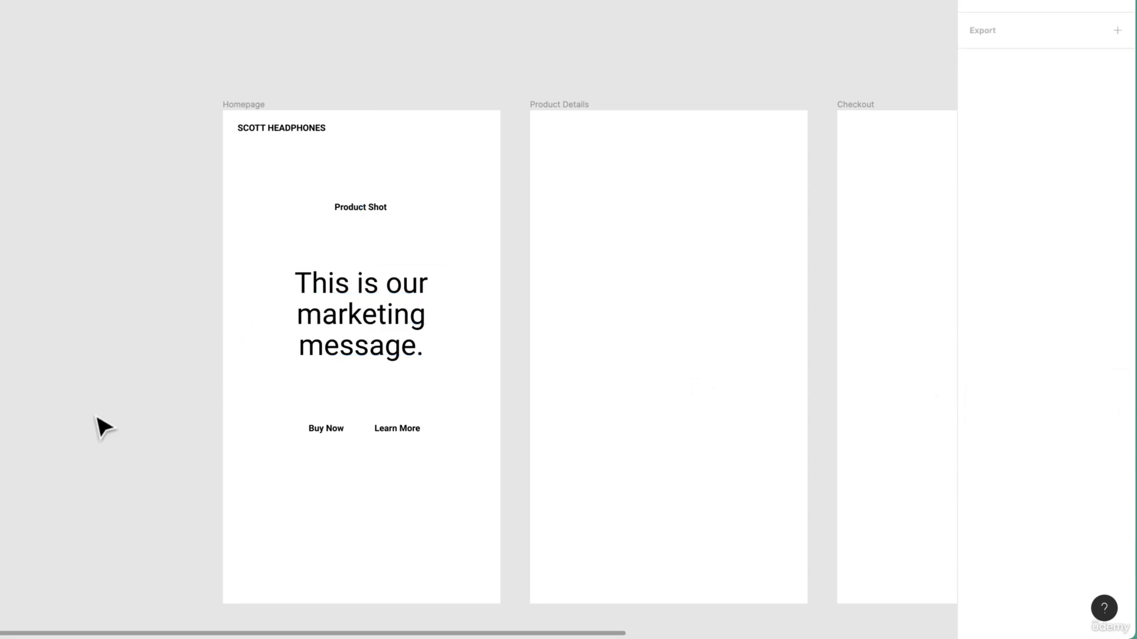